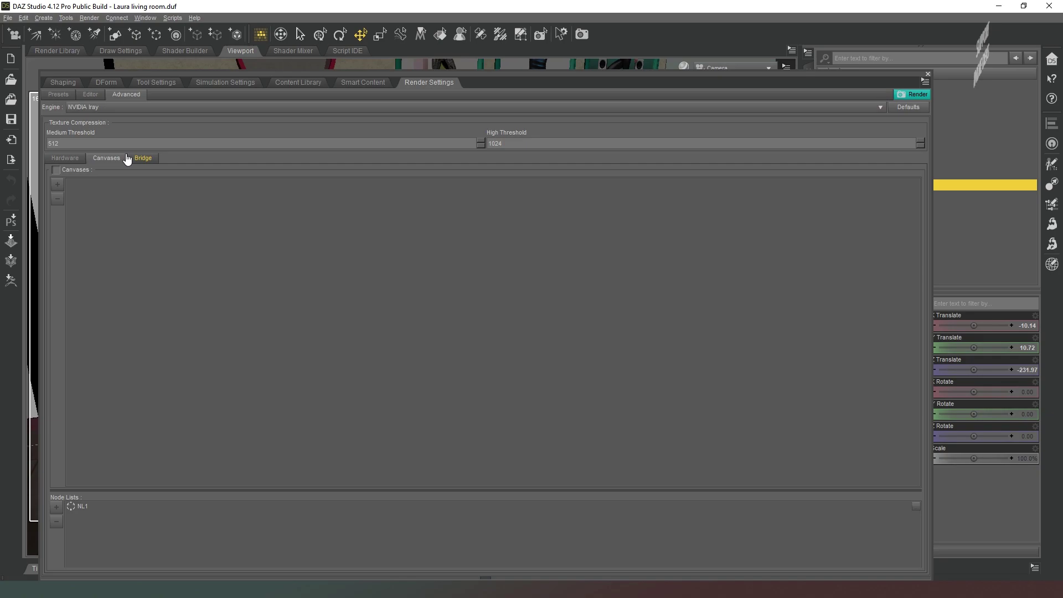
# - Enable Canvases in the Iray Advanced render settings and add Beauty canvas Canvas1
pyautogui.click(65, 158)
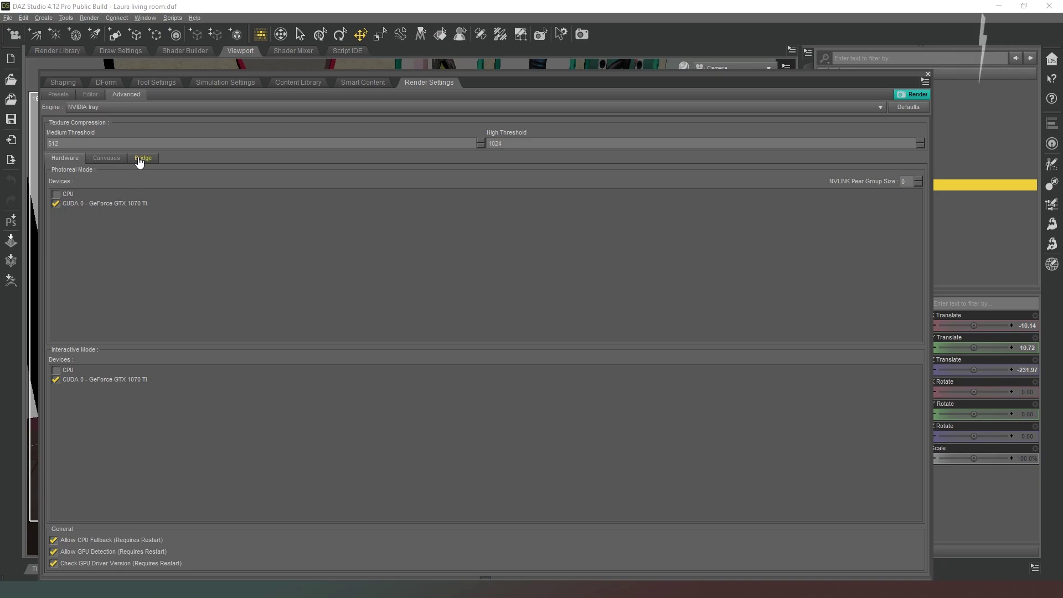
pyautogui.click(112, 159)
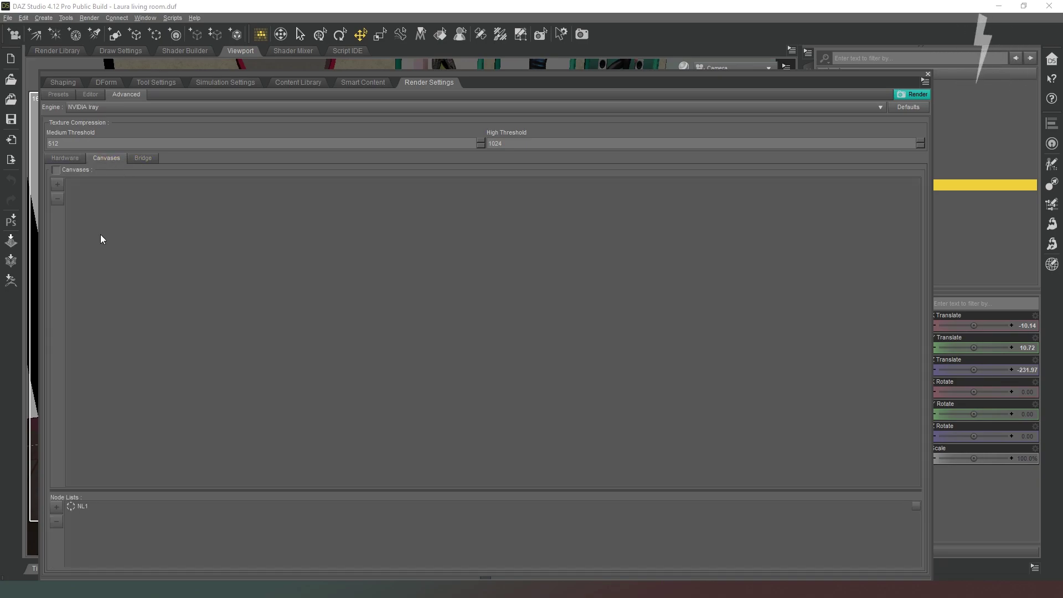
pyautogui.click(56, 169)
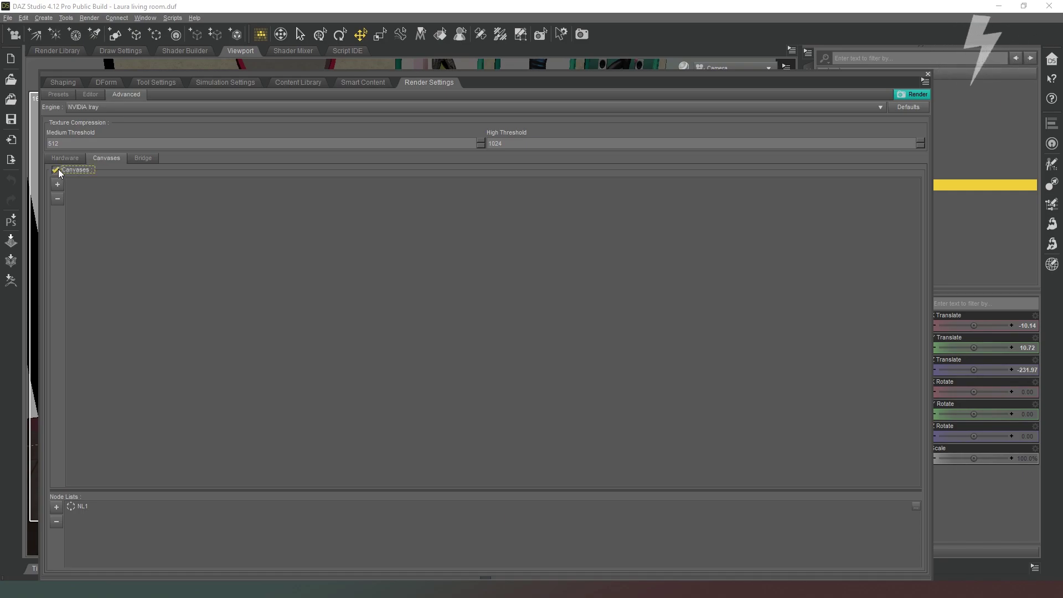
pyautogui.click(57, 185)
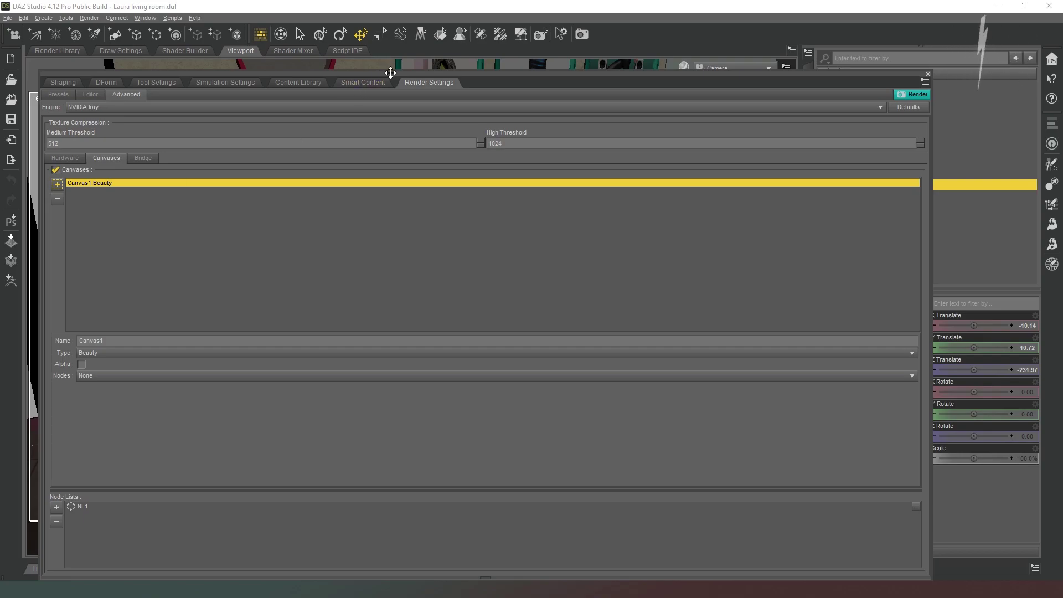
# - Select LOFT, Plane, Plane (2), Plane (3) and Group together in the Scene pane
pyautogui.moveTo(390, 73); pyautogui.dragTo(935, 105)
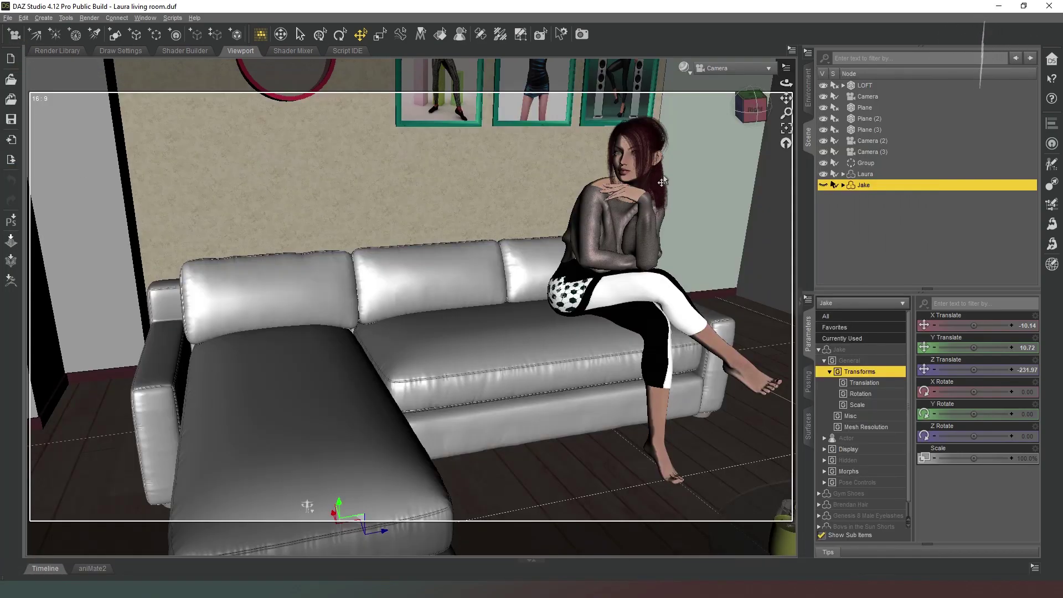
pyautogui.click(872, 84)
pyautogui.keyDown('ctrl'); pyautogui.click(869, 107); pyautogui.keyUp('ctrl')
pyautogui.keyDown('ctrl'); pyautogui.click(868, 119); pyautogui.keyUp('ctrl')
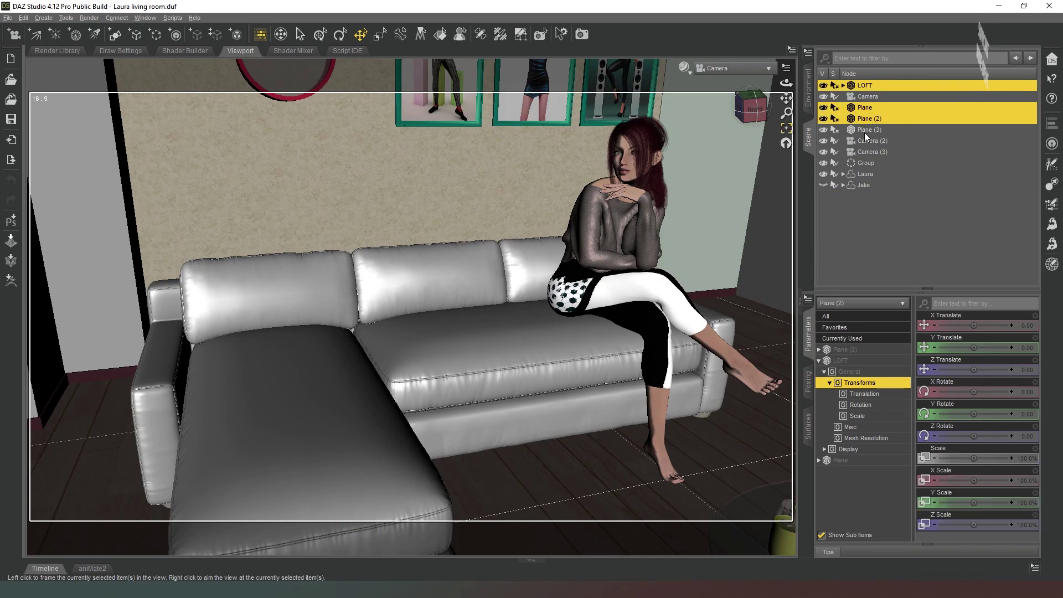
pyautogui.keyDown('ctrl'); pyautogui.click(865, 130); pyautogui.keyUp('ctrl')
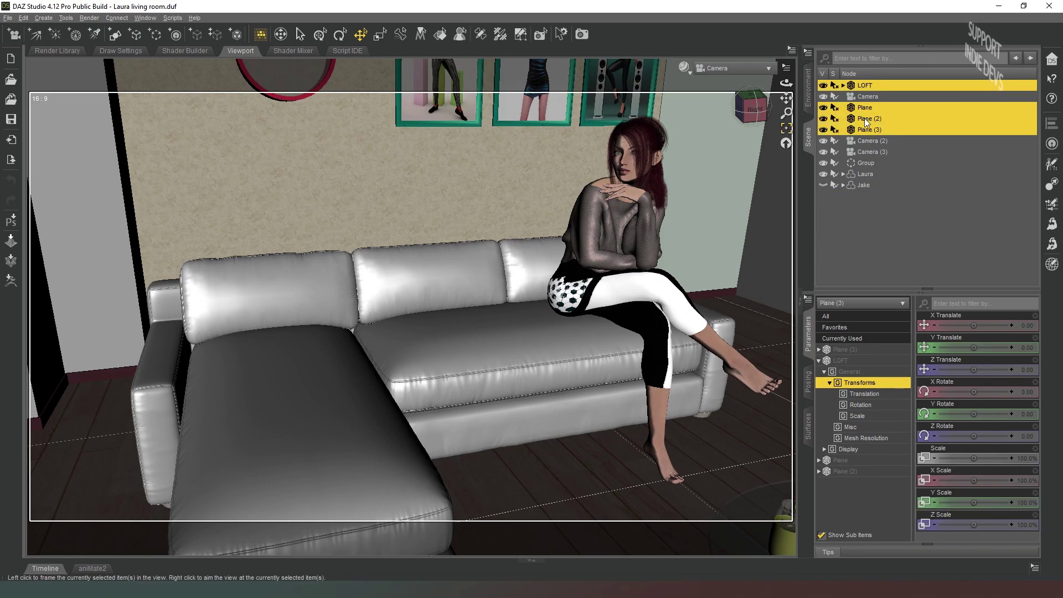
pyautogui.keyDown('ctrl'); pyautogui.click(862, 161); pyautogui.keyUp('ctrl')
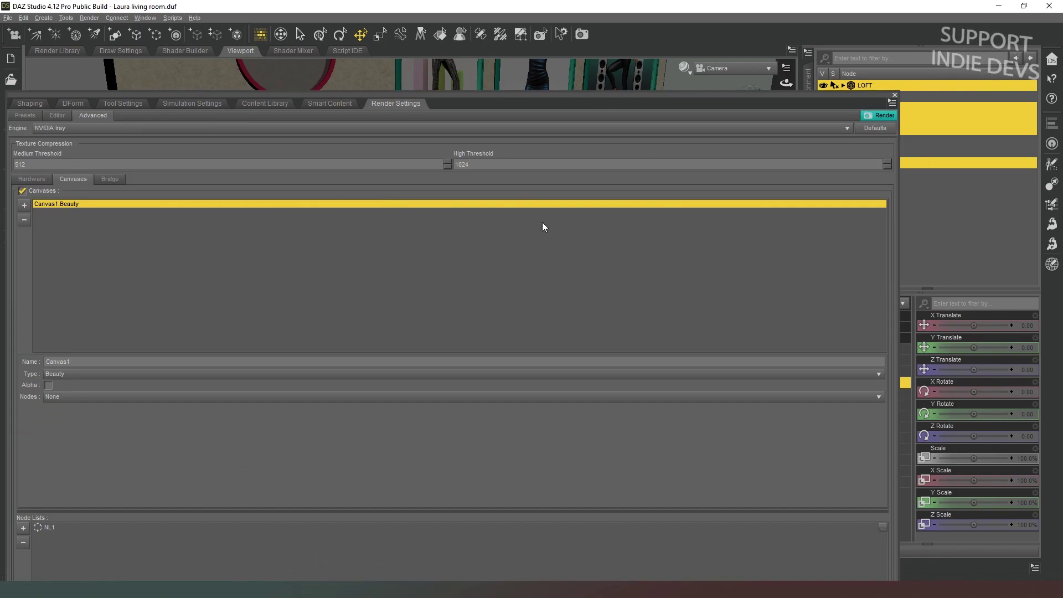
# - Set Canvas1's Nodes to Create from Selection, producing node list NL1
pyautogui.click(68, 398)
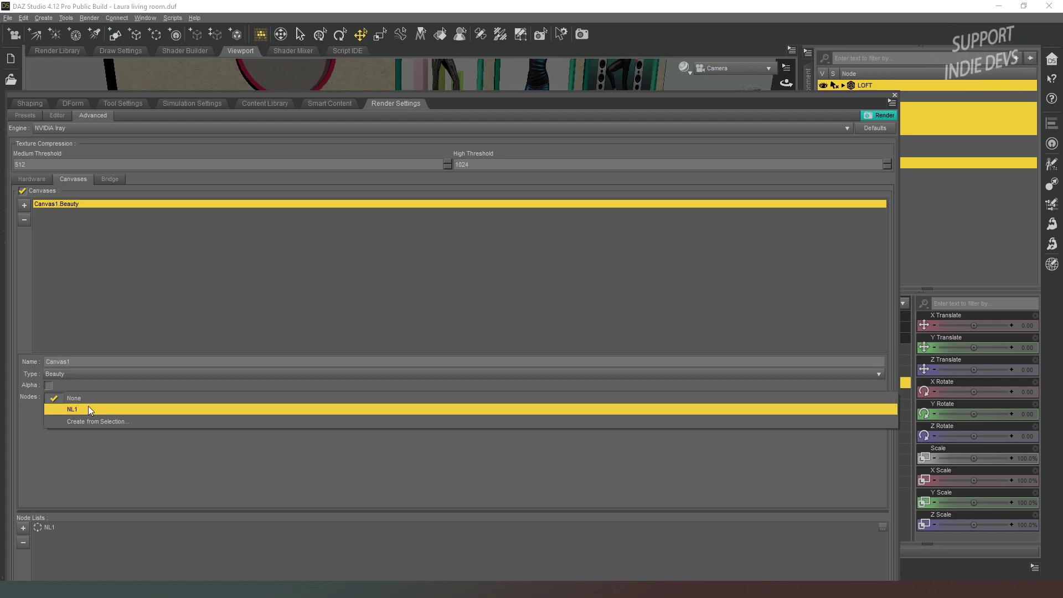
pyautogui.click(96, 423)
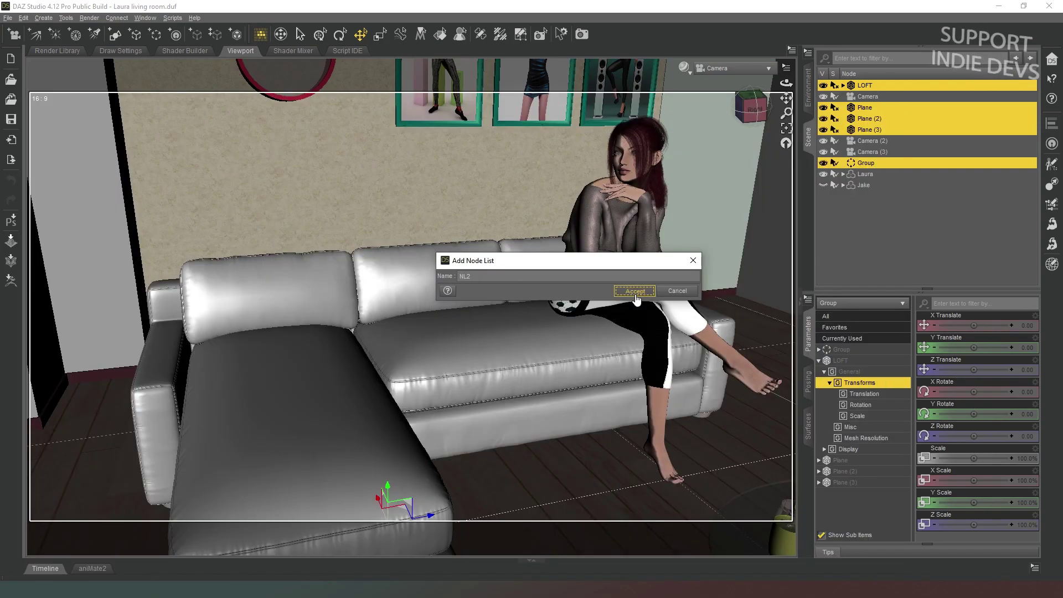
pyautogui.click(636, 290)
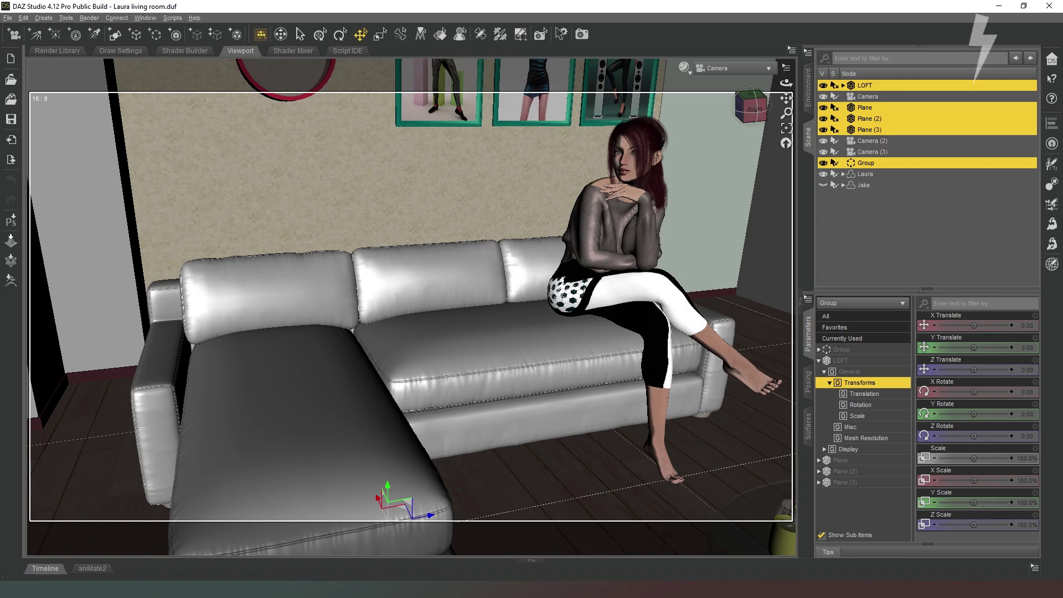
# - Render the scene with Ctrl+R to produce the canvas output image
pyautogui.hotkey('ctrl', 'r')
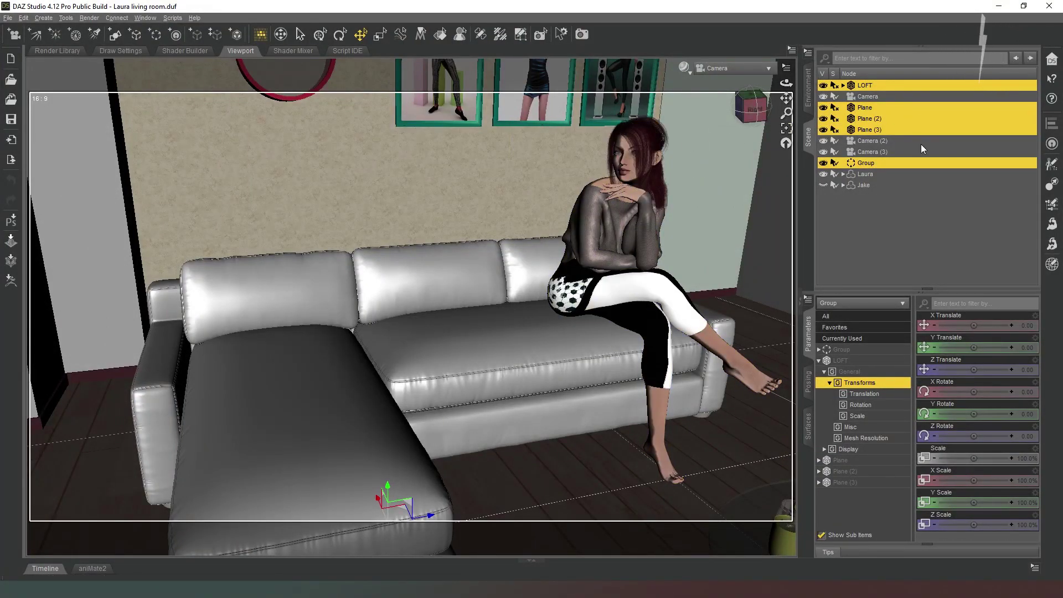
# - Deselect all, hide the LOFT room set, and set the viewport DrawStyle to NVIDIA Iray
pyautogui.click(931, 236)
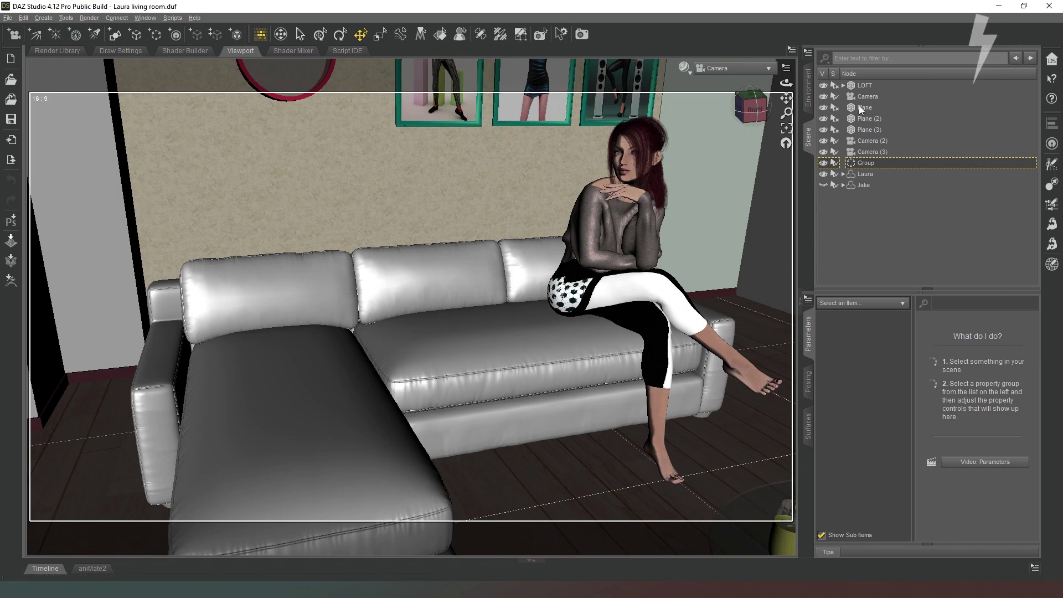
pyautogui.click(824, 86)
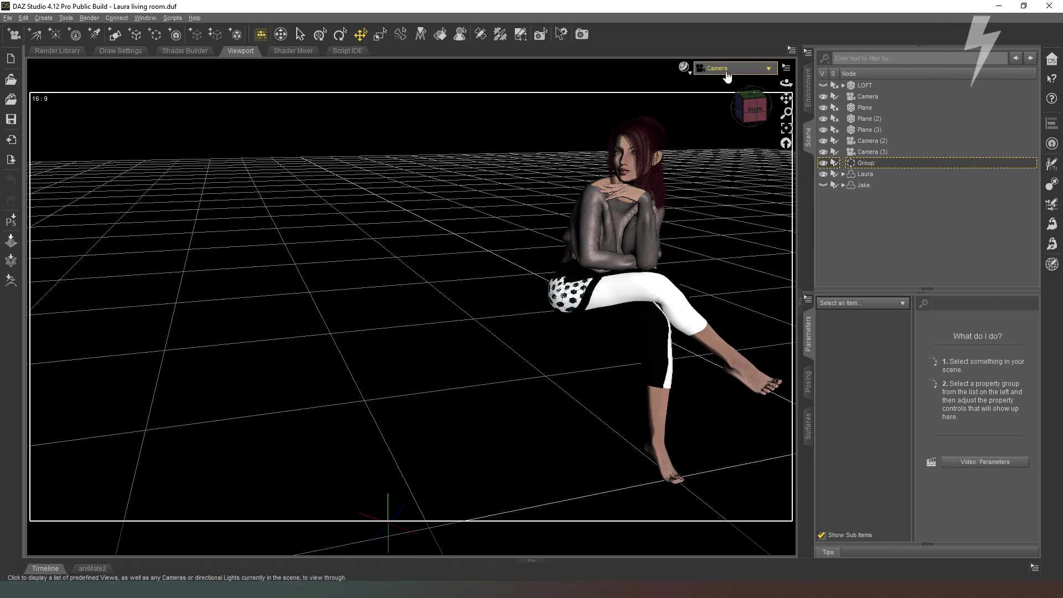
pyautogui.click(685, 68)
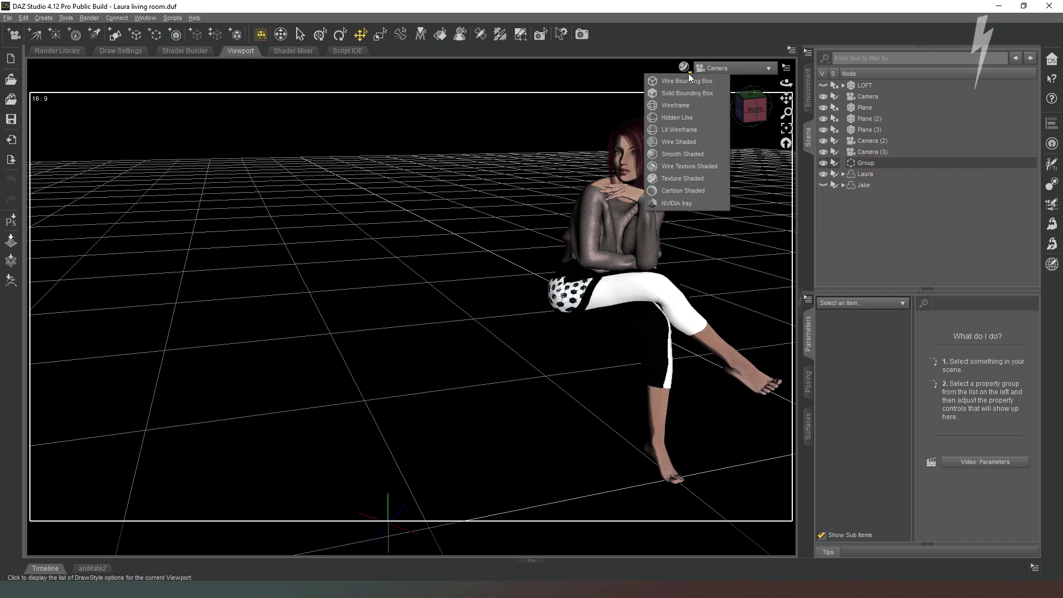
pyautogui.click(695, 203)
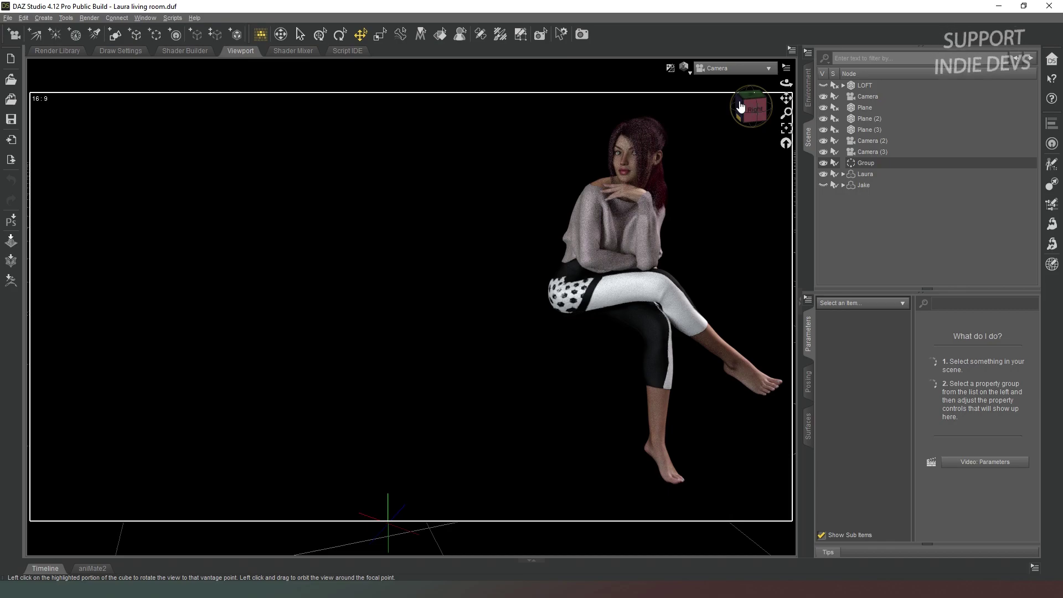
# - In Perspective View, create a 2 m Plane primitive, Plane (4), at world centre
pyautogui.click(734, 68)
pyautogui.click(715, 75)
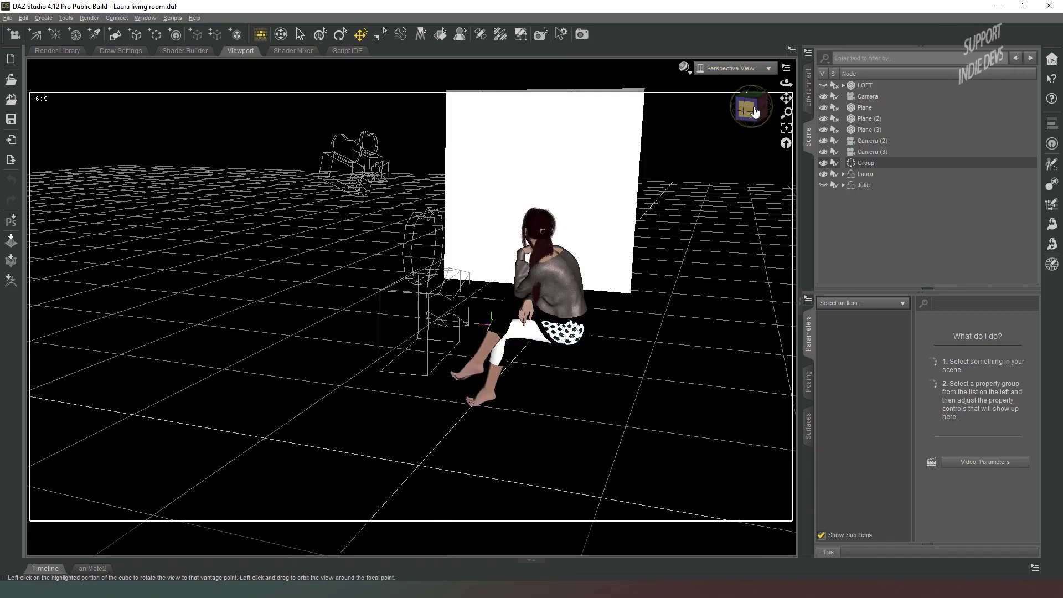
pyautogui.moveTo(750, 108); pyautogui.dragTo(772, 120)
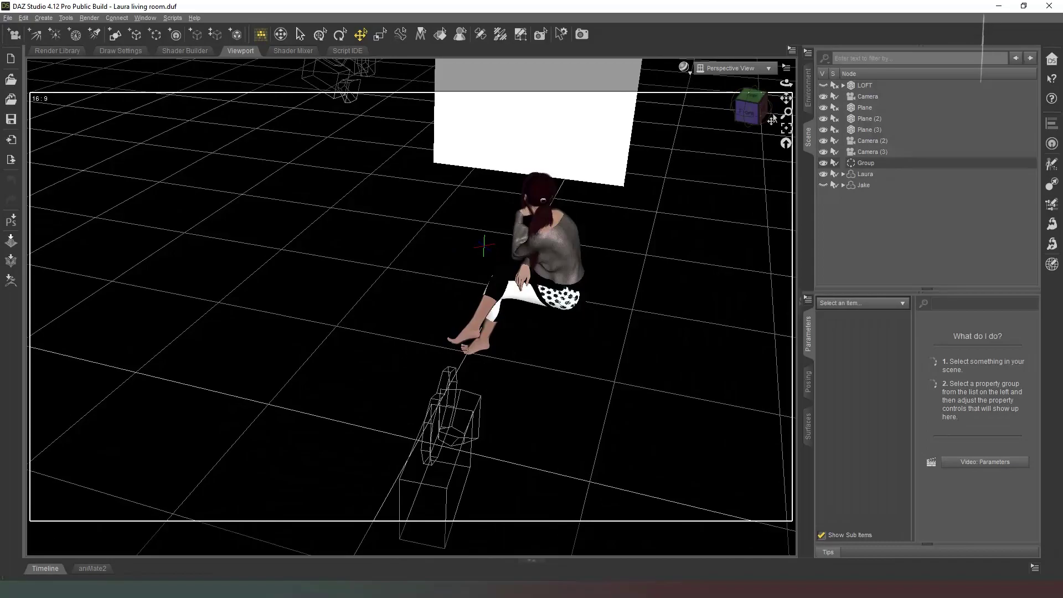
pyautogui.moveTo(328, 160); pyautogui.dragTo(238, 157)
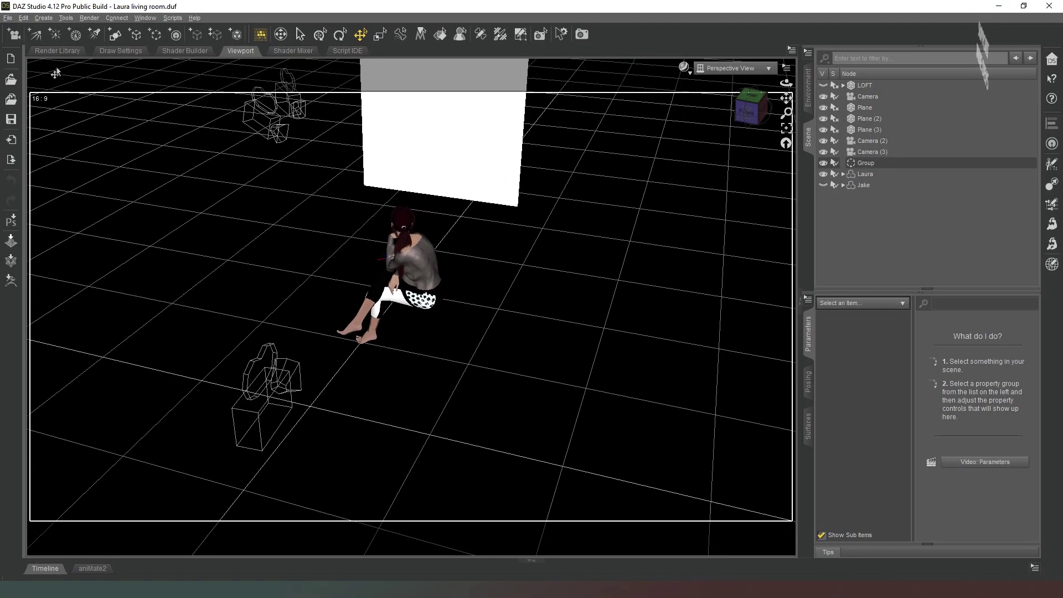
pyautogui.click(115, 36)
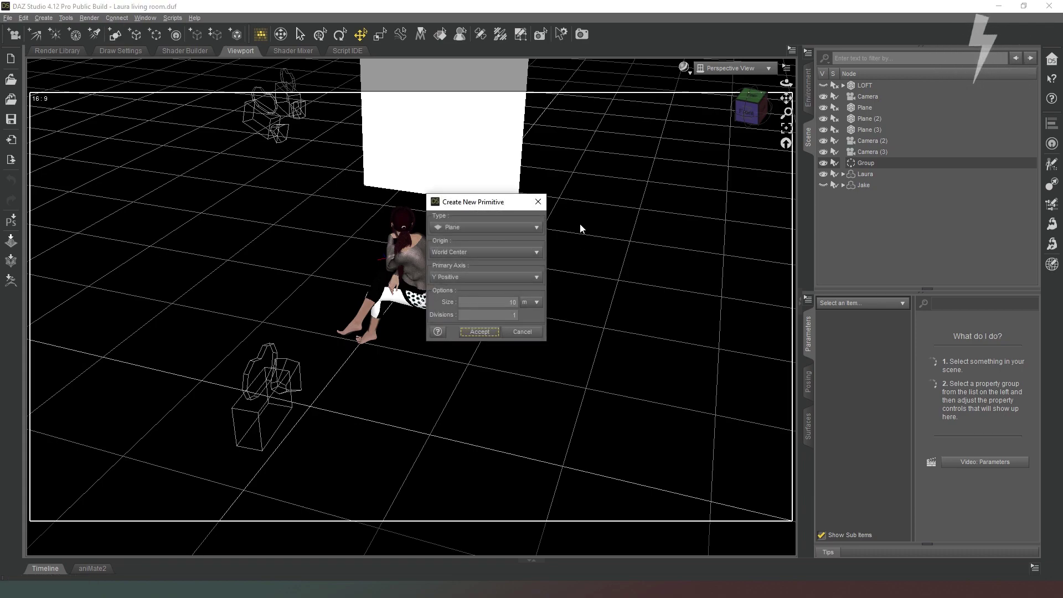
pyautogui.doubleClick(511, 301)
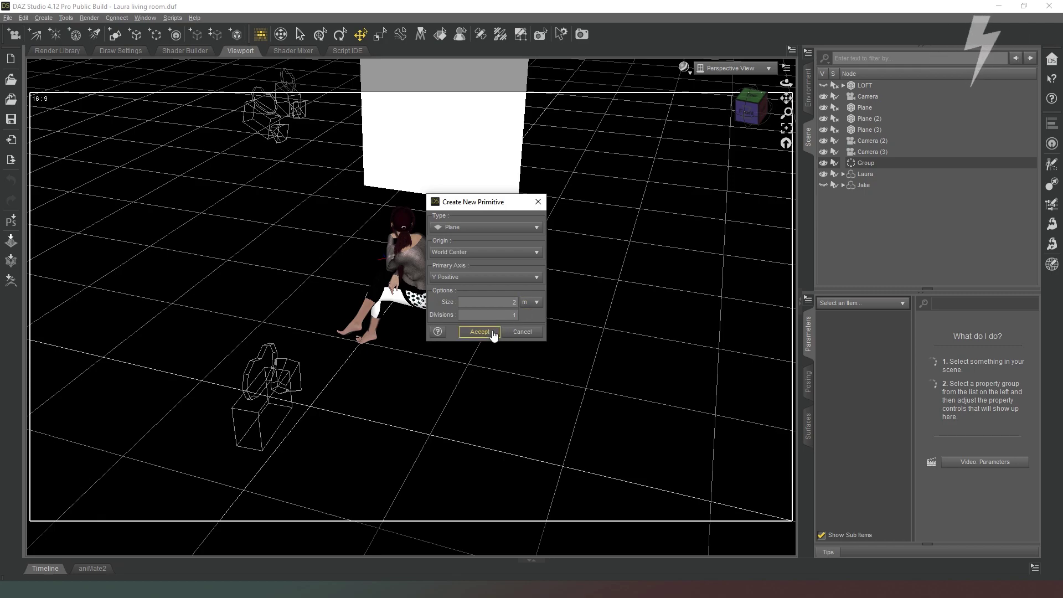
pyautogui.click(479, 331)
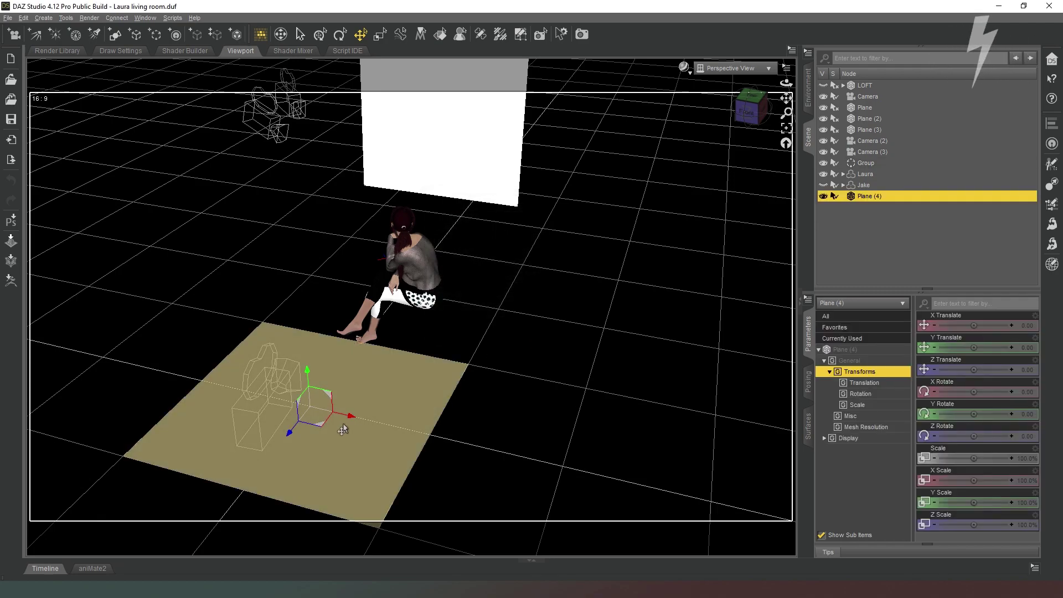
# - Set Plane (4)'s Z Rotate to 90 so it stands upright
pyautogui.moveTo(343, 430); pyautogui.dragTo(560, 404)
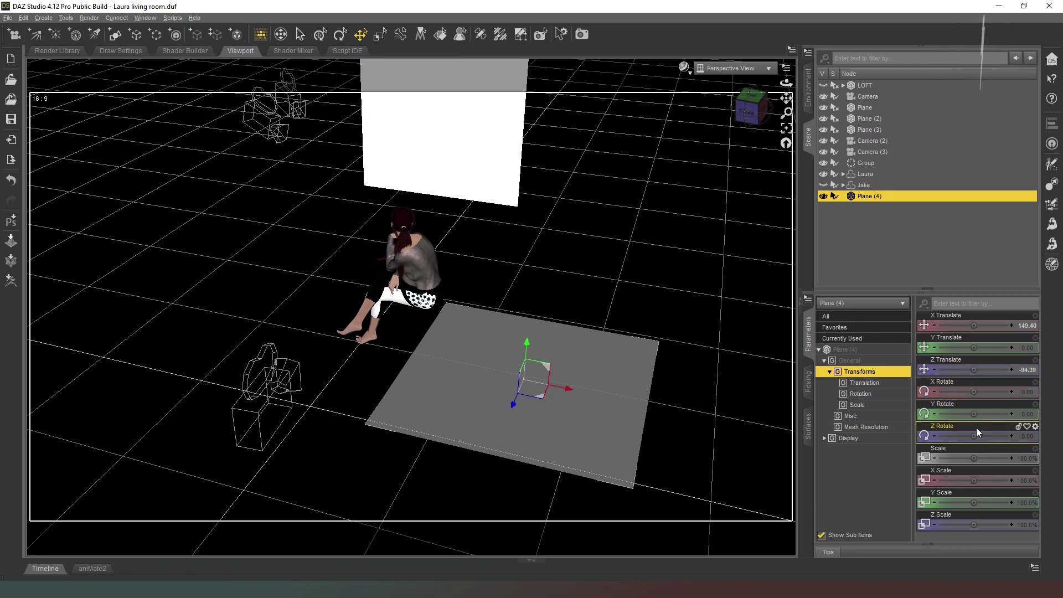
pyautogui.moveTo(990, 436); pyautogui.dragTo(1028, 442)
pyautogui.click(1027, 437)
pyautogui.write('90')
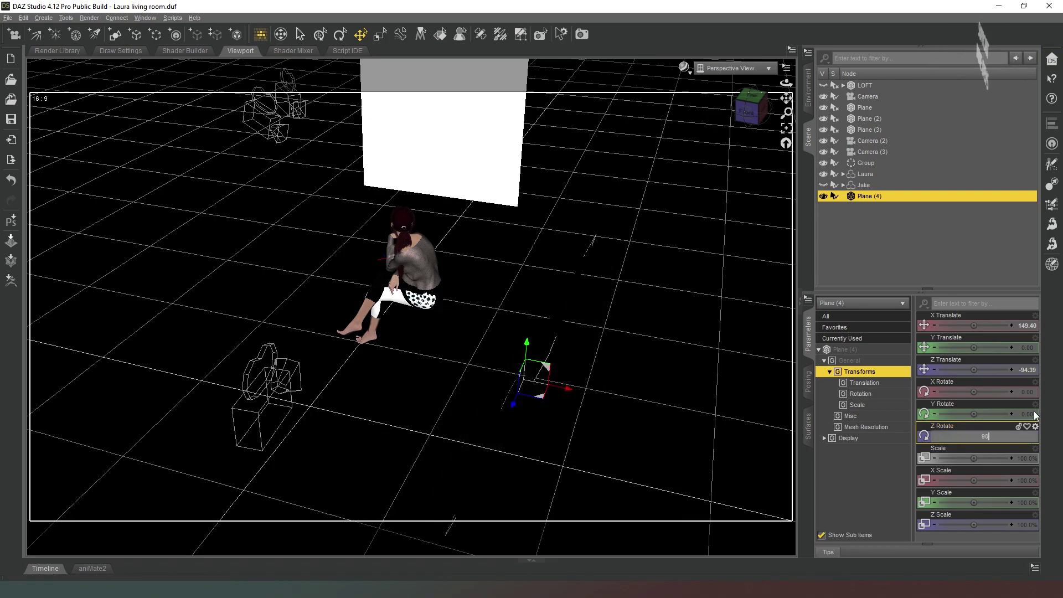
pyautogui.press('Return')
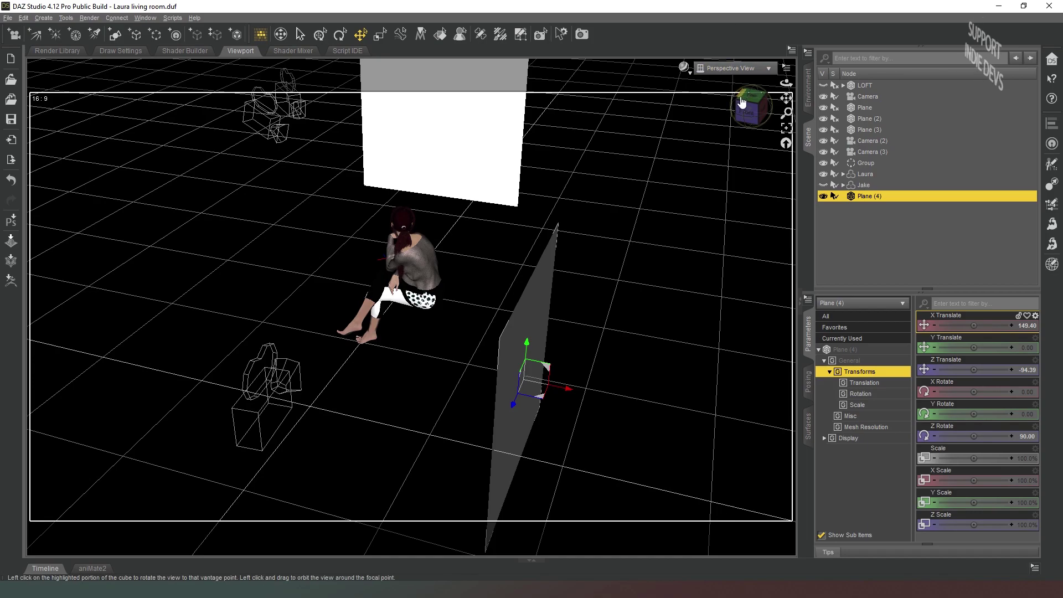
# - Position the upright plane directly behind the seated figure, checking from side and corner views
pyautogui.click(762, 109)
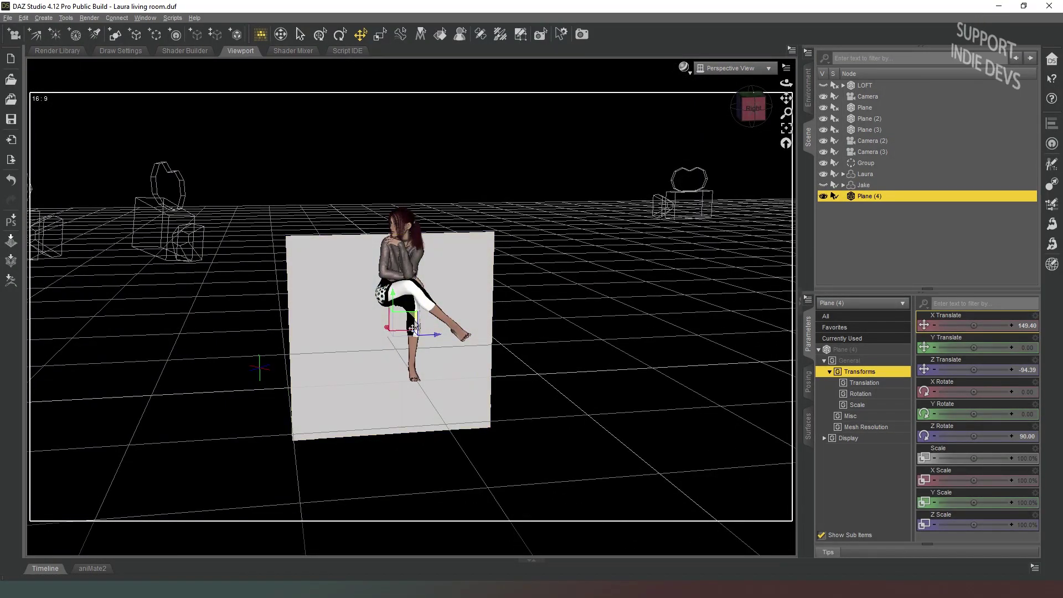
pyautogui.moveTo(413, 328); pyautogui.dragTo(430, 250)
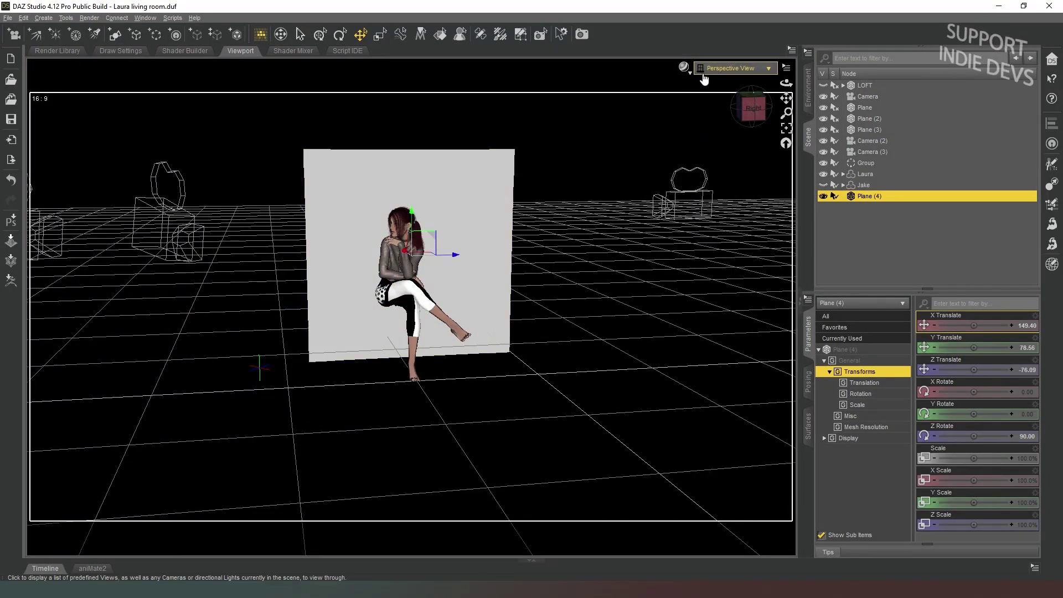
pyautogui.click(752, 102)
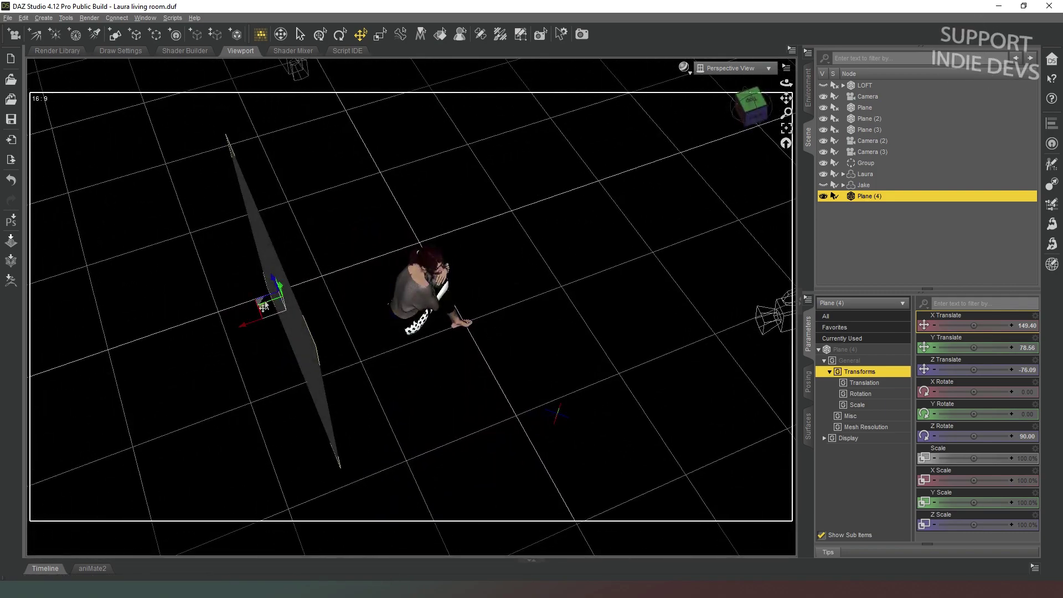
pyautogui.moveTo(263, 306); pyautogui.dragTo(335, 299)
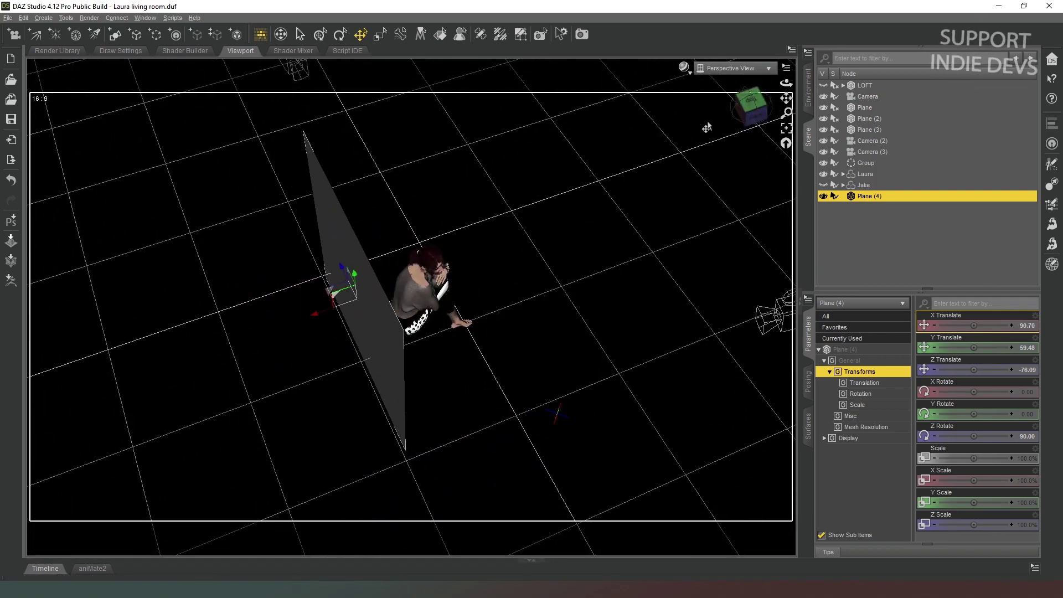
pyautogui.click(748, 101)
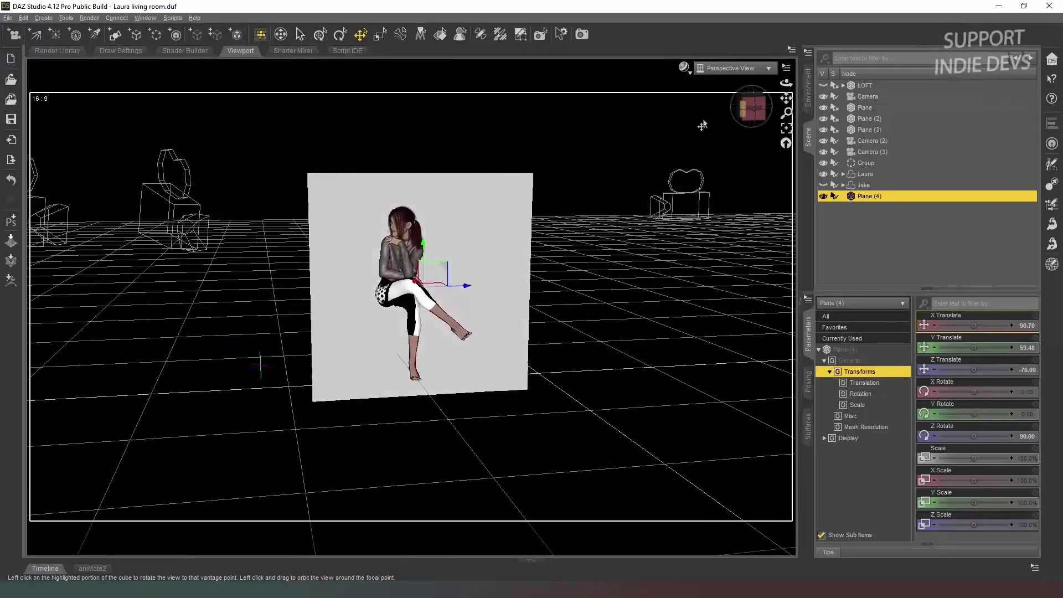
pyautogui.moveTo(468, 286); pyautogui.dragTo(446, 286)
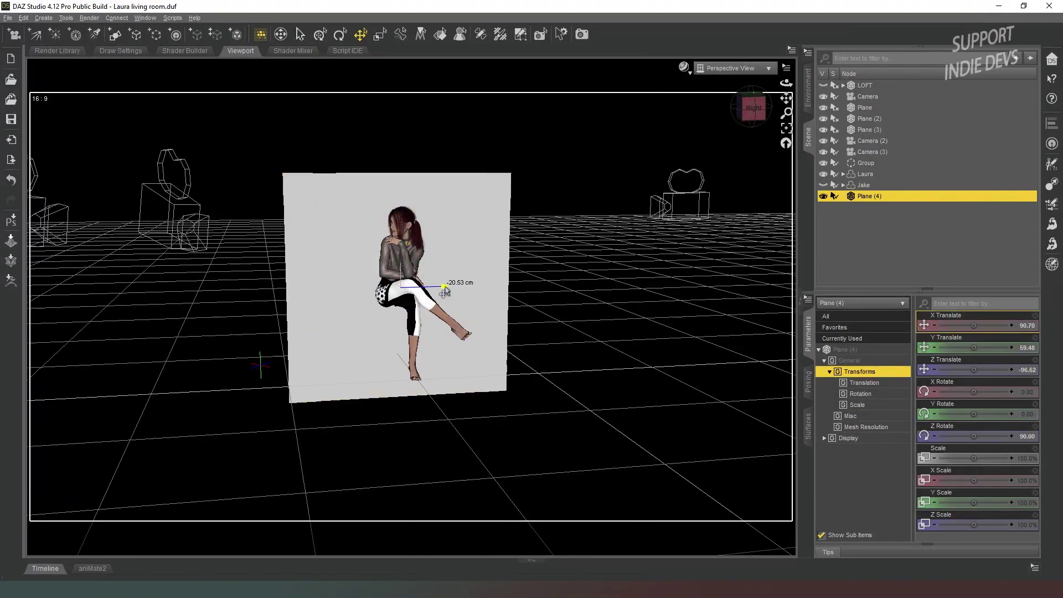
# - Give Plane (4)'s Default surface a white Emission Color with Luminance Units kcd/m^2
pyautogui.click(808, 425)
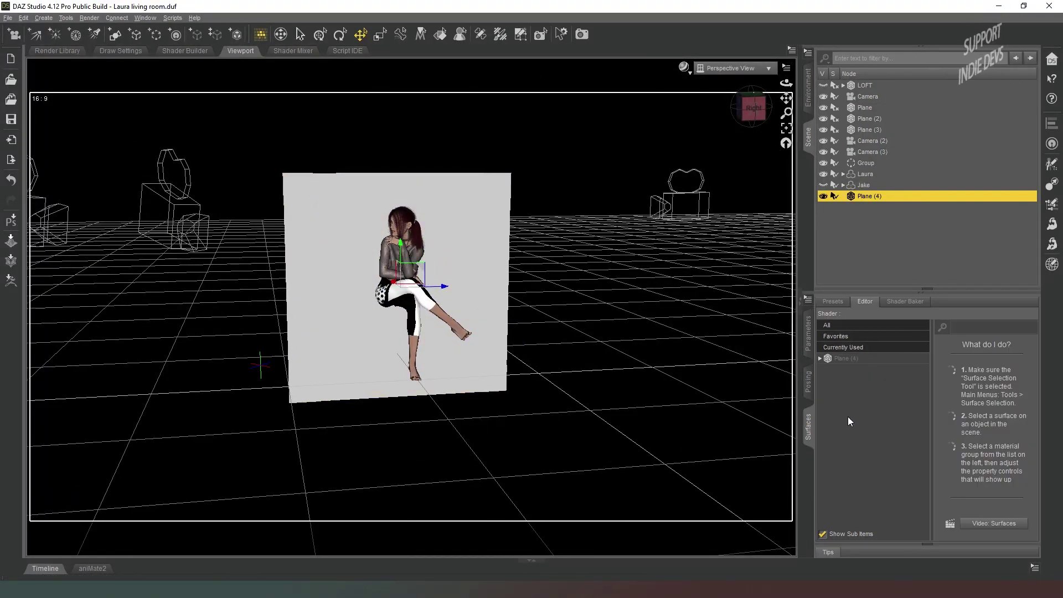
pyautogui.click(820, 358)
pyautogui.click(827, 370)
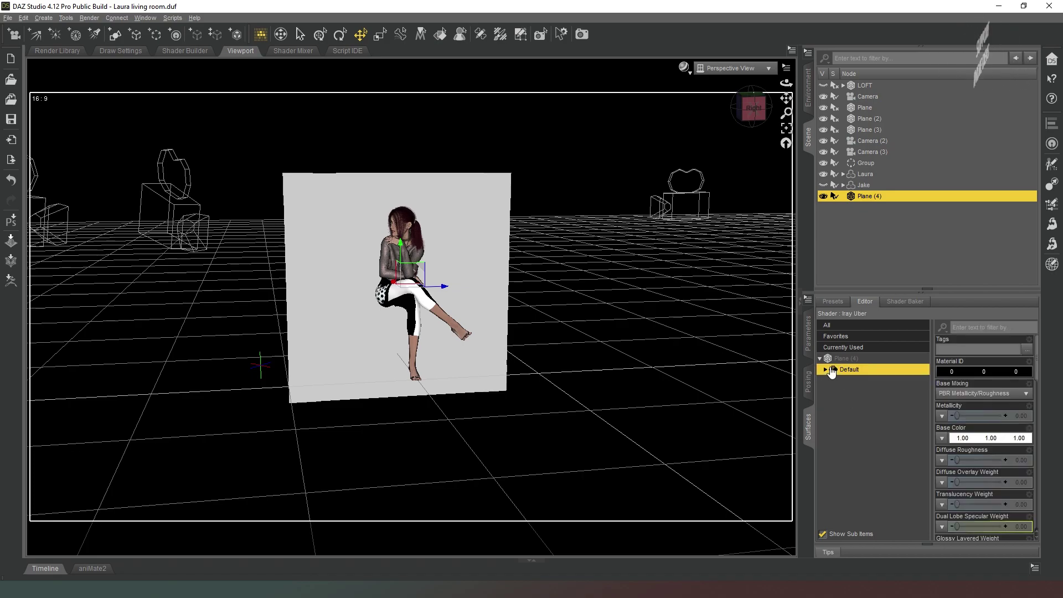
pyautogui.click(825, 369)
pyautogui.click(857, 435)
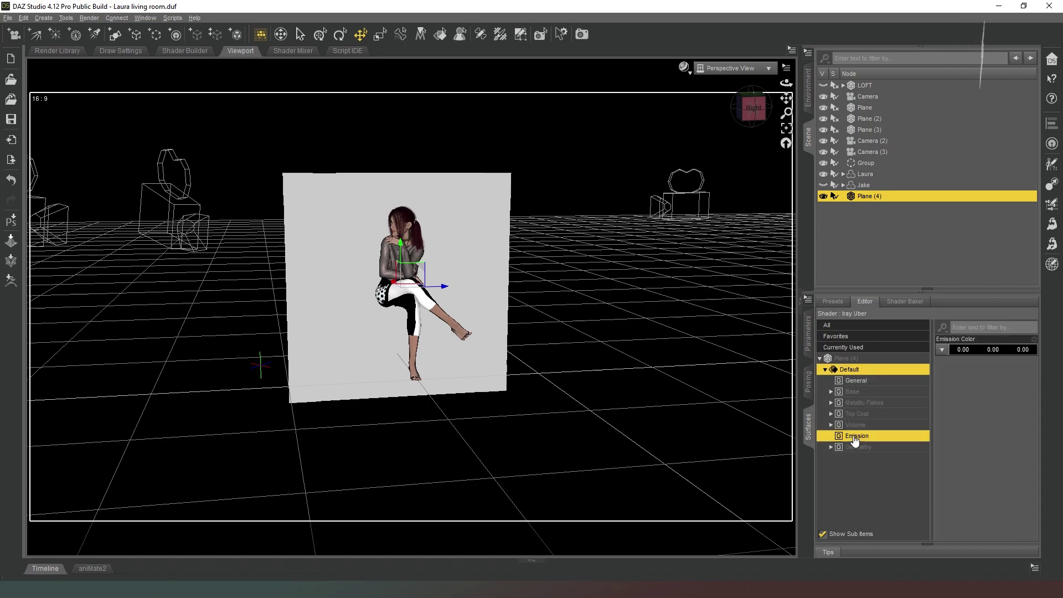
pyautogui.click(978, 349)
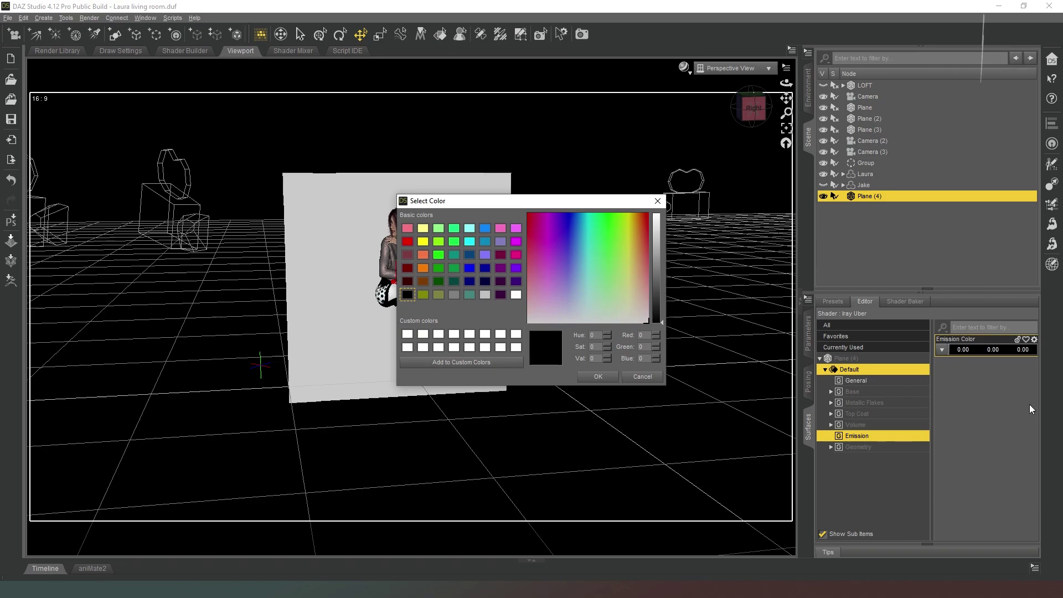
pyautogui.click(658, 215)
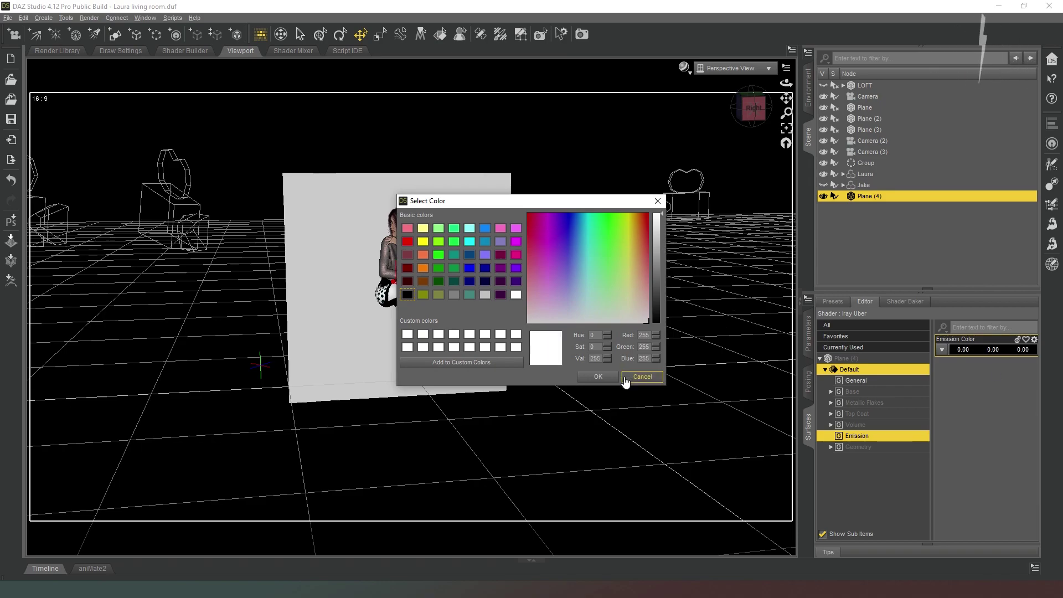
pyautogui.click(598, 376)
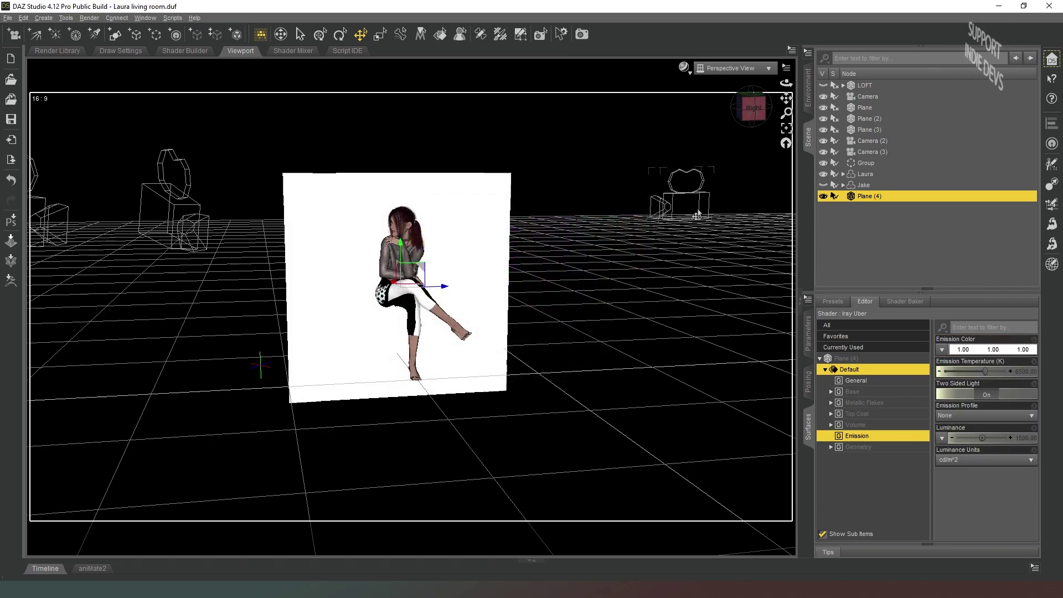
pyautogui.click(1016, 460)
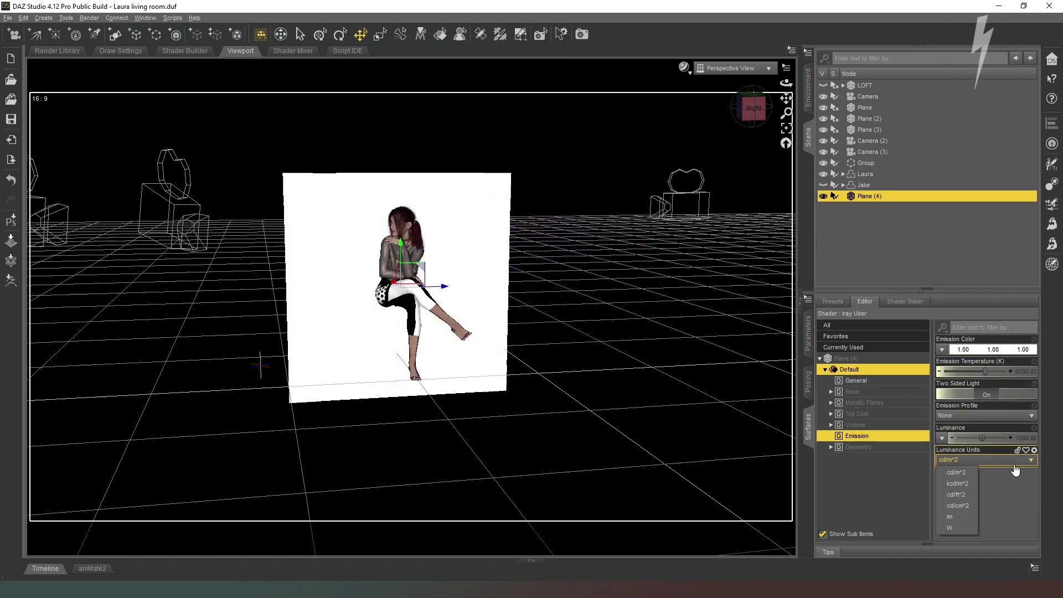
pyautogui.click(963, 489)
pyautogui.click(736, 68)
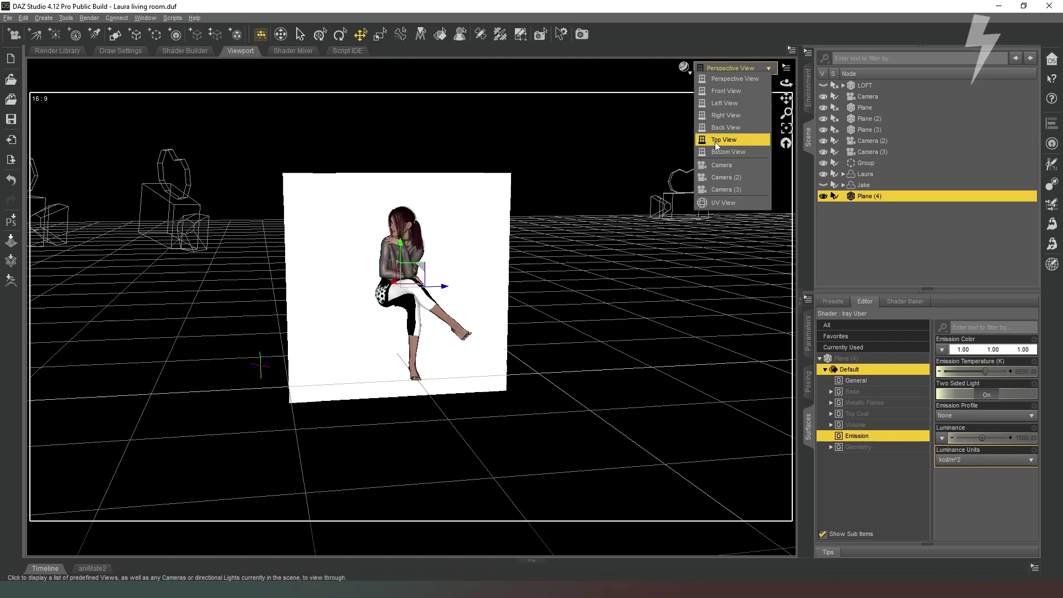
# - View through the Camera with NVIDIA Iray DrawStyle to preview the backlit figure
pyautogui.click(720, 165)
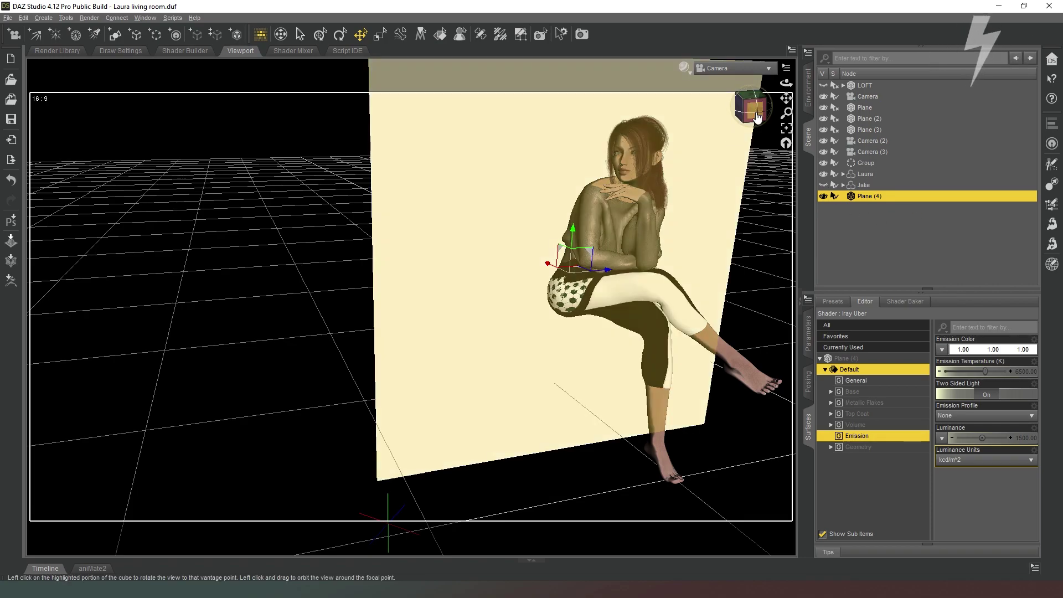
pyautogui.click(684, 67)
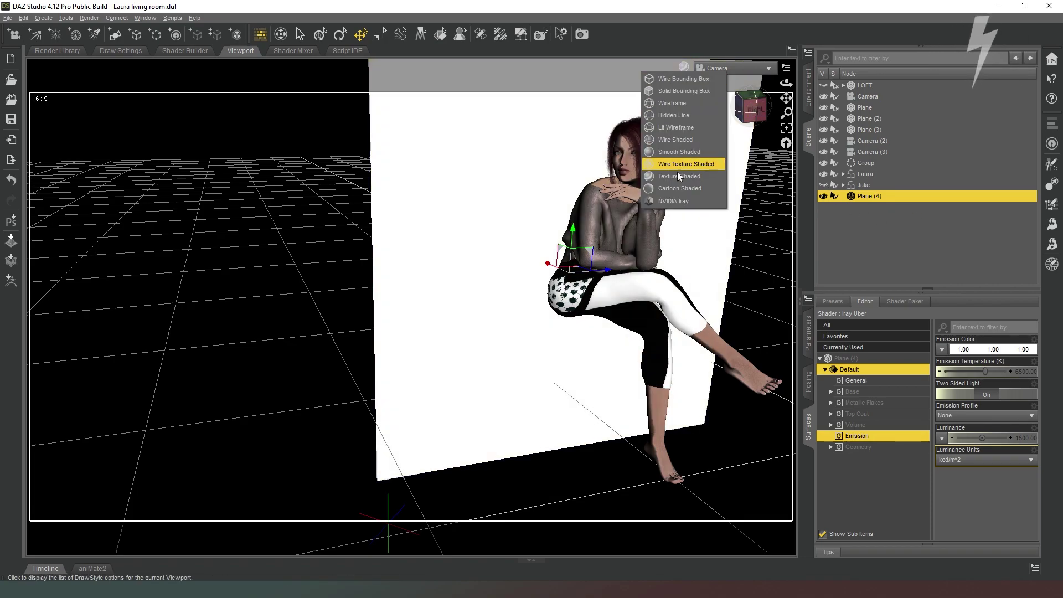
pyautogui.click(670, 200)
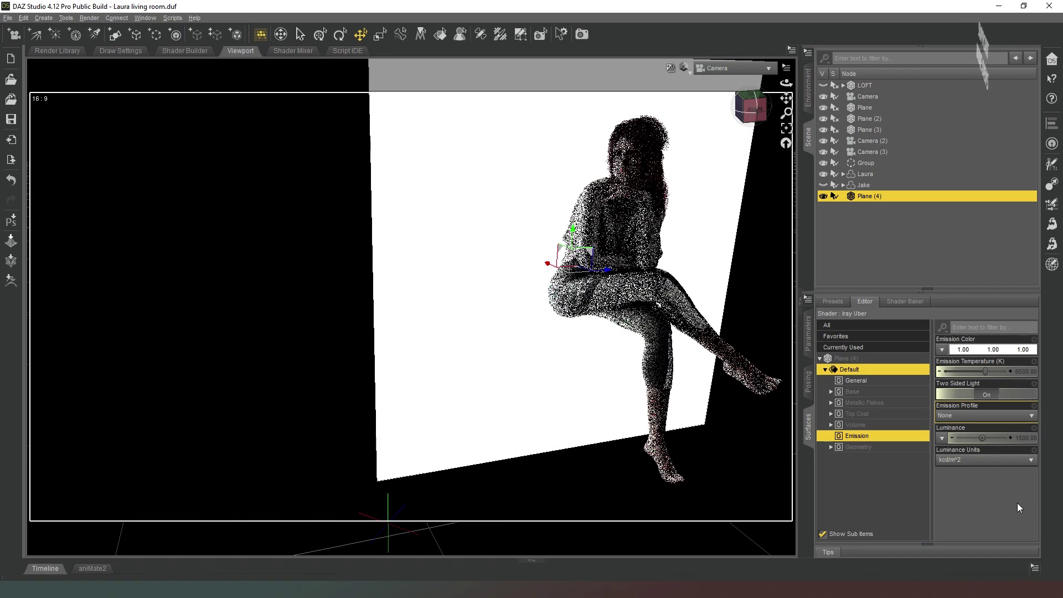
# - Set Plane (4)'s emission Luminance to 25, then raise it to 75 kcd/m^2
pyautogui.click(1019, 437)
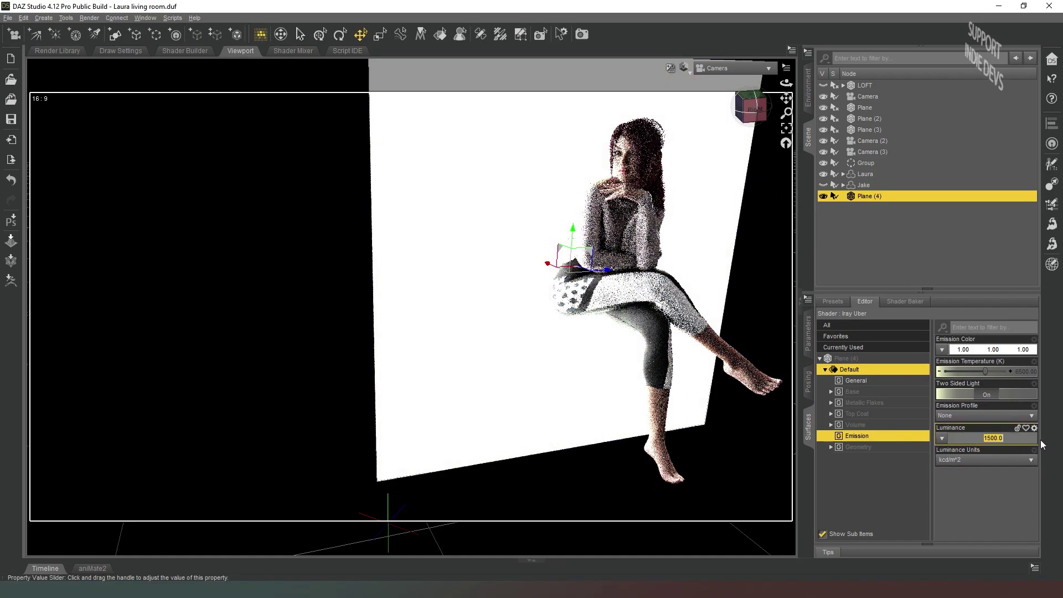
pyautogui.write('25')
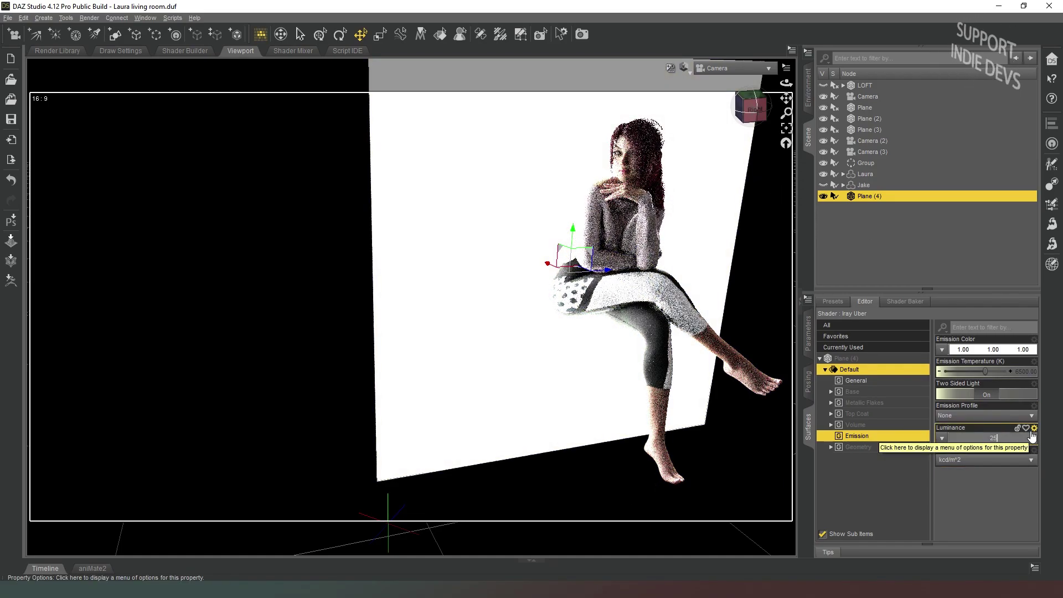
pyautogui.press('Return')
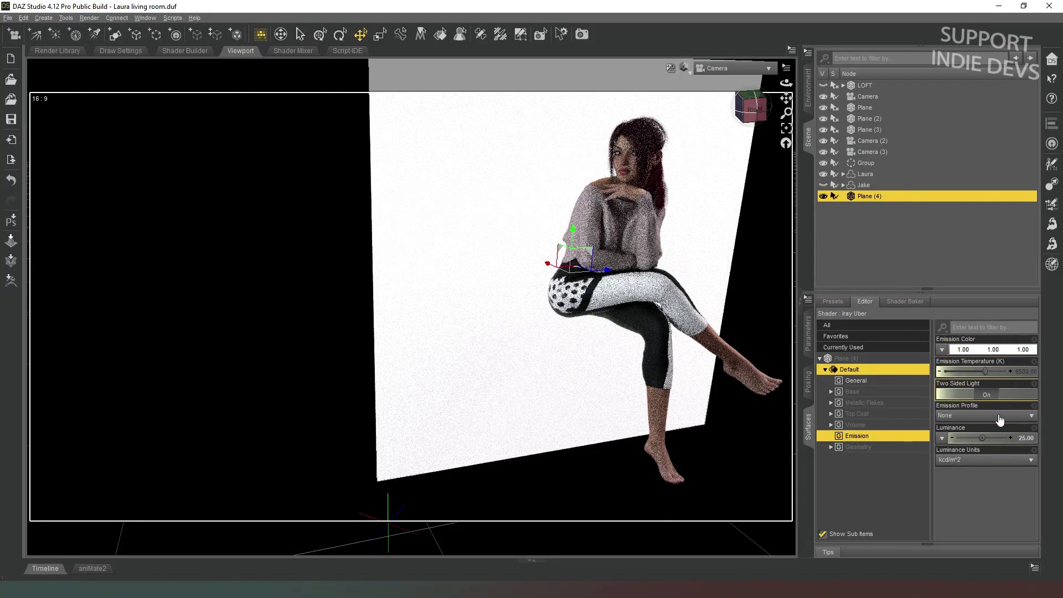
pyautogui.click(1024, 438)
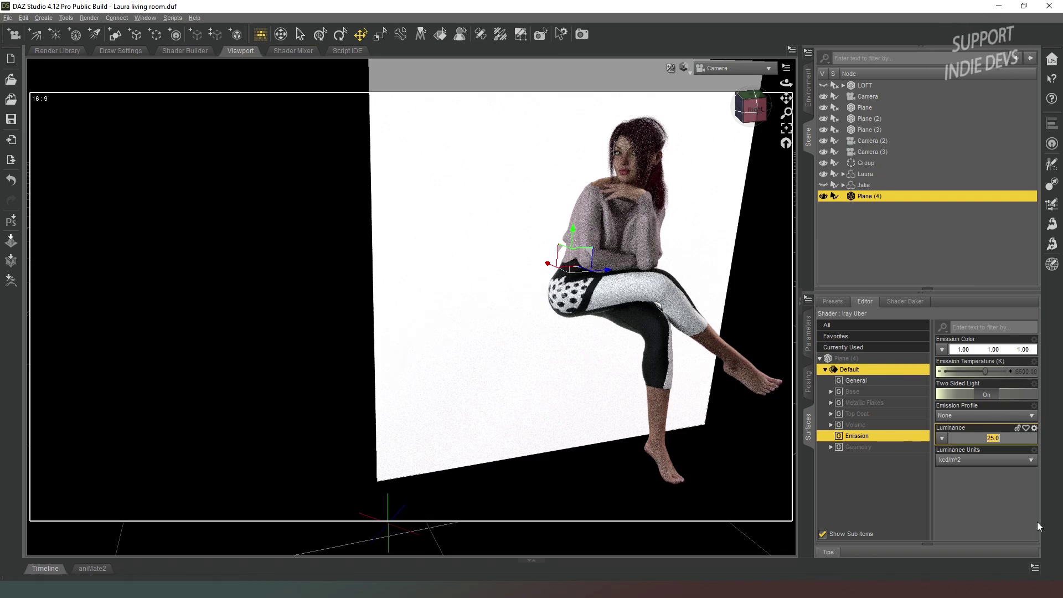
pyautogui.write('75')
pyautogui.press('Return')
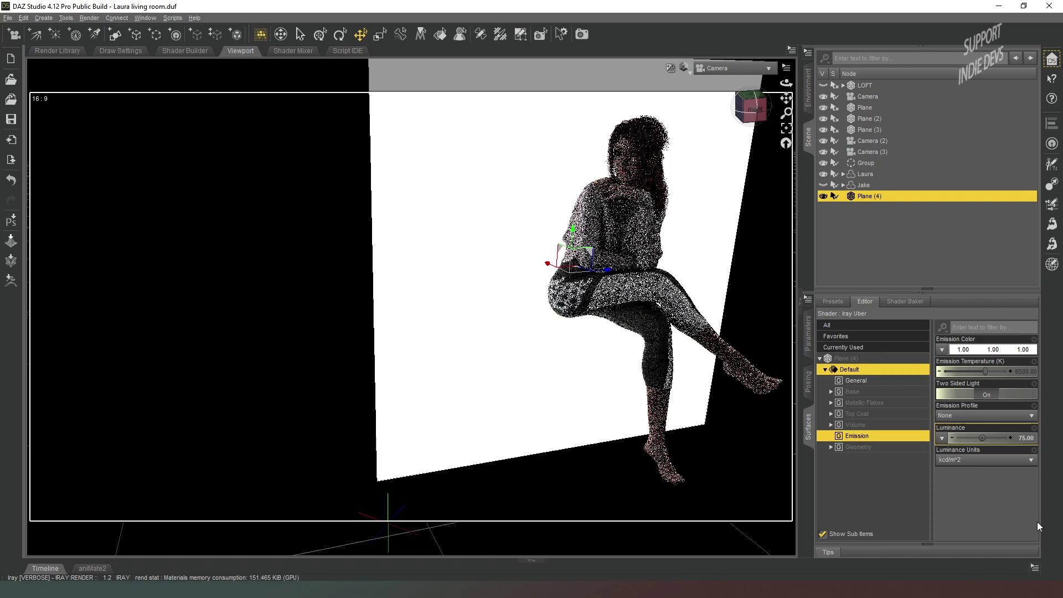
# - Deselect the emission surface and drag Plane (4) rightward behind the seated figure
pyautogui.click(607, 273)
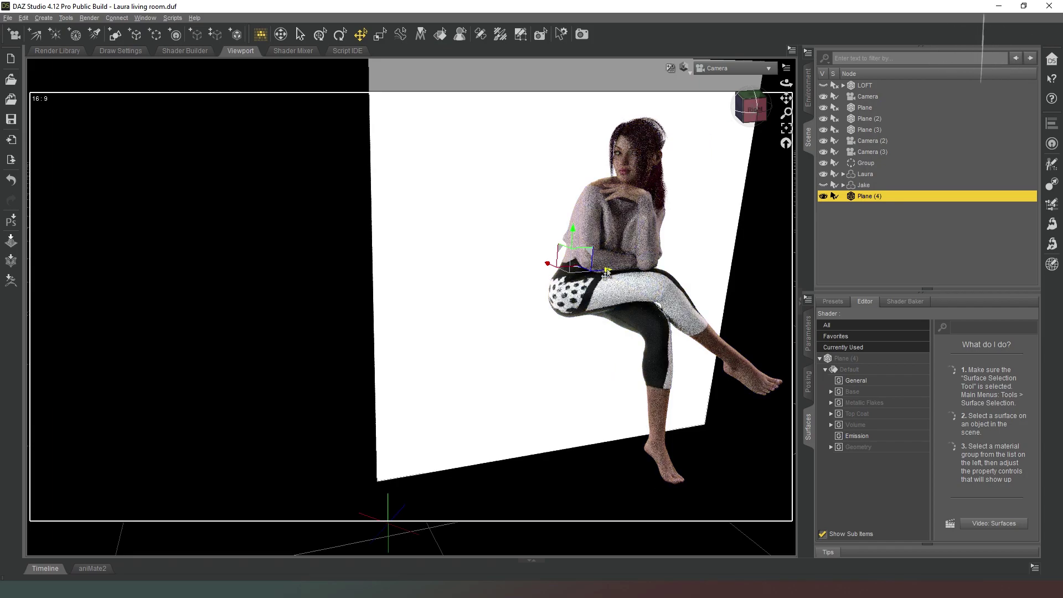
pyautogui.moveTo(607, 273); pyautogui.dragTo(704, 258)
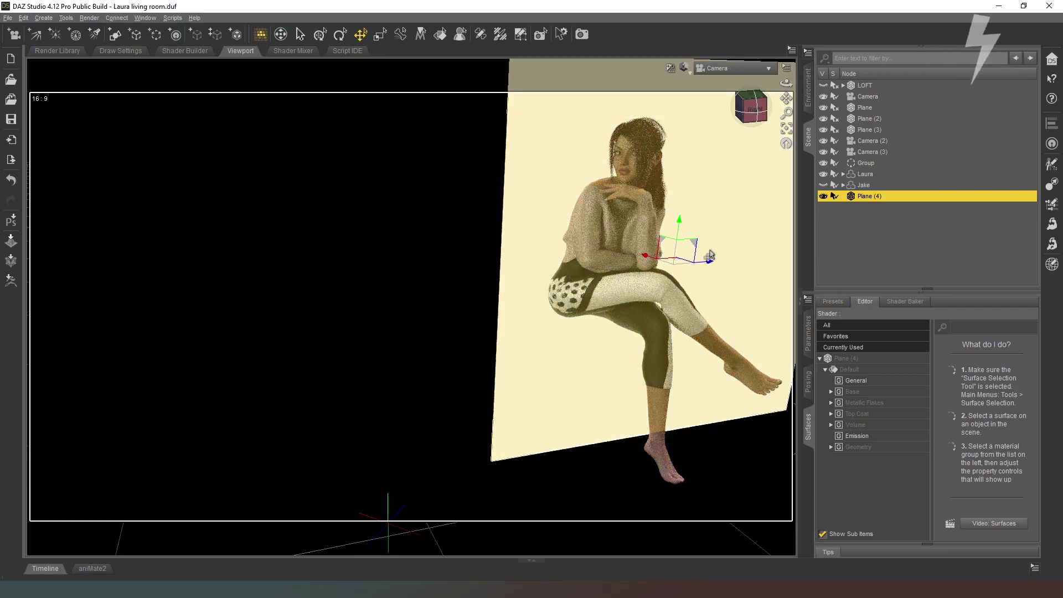
pyautogui.moveTo(710, 260); pyautogui.dragTo(721, 264)
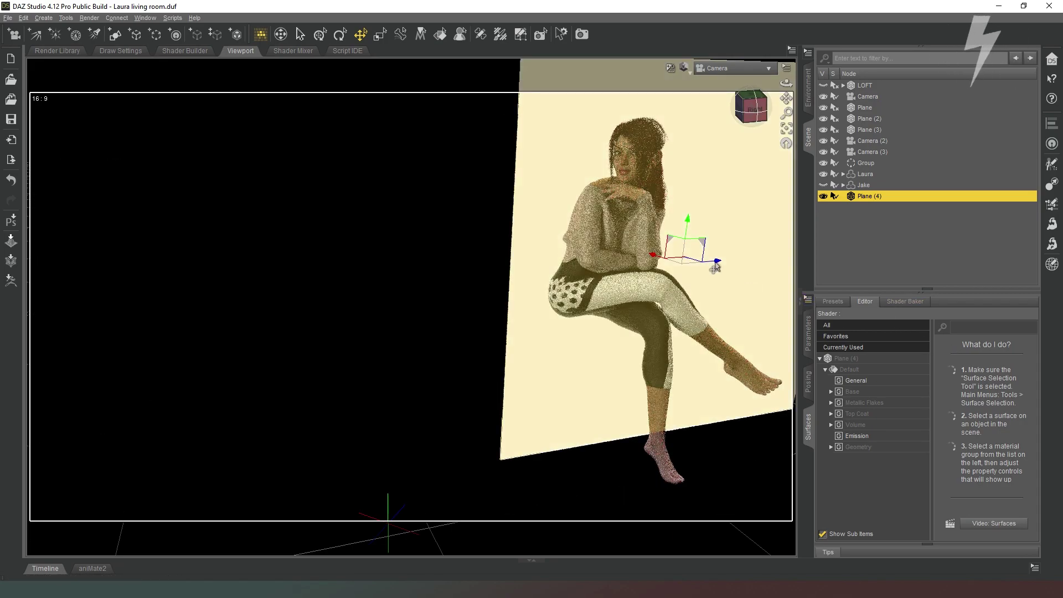
pyautogui.moveTo(717, 260); pyautogui.dragTo(746, 282)
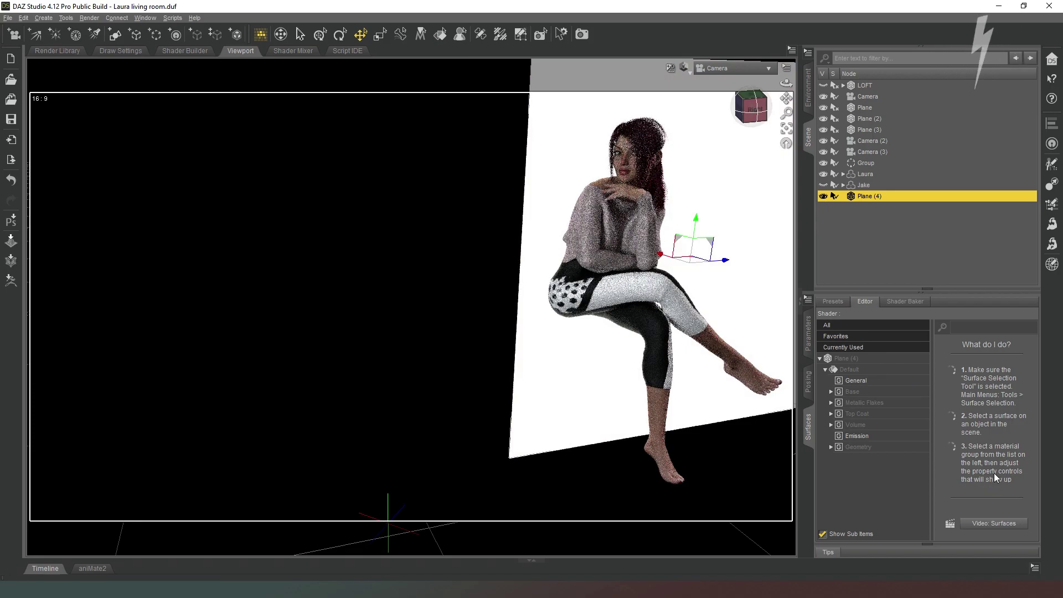
# - Raise Plane (4)'s luminance to 150 kcd/m^2 and dock Render Settings over the viewport
pyautogui.click(857, 436)
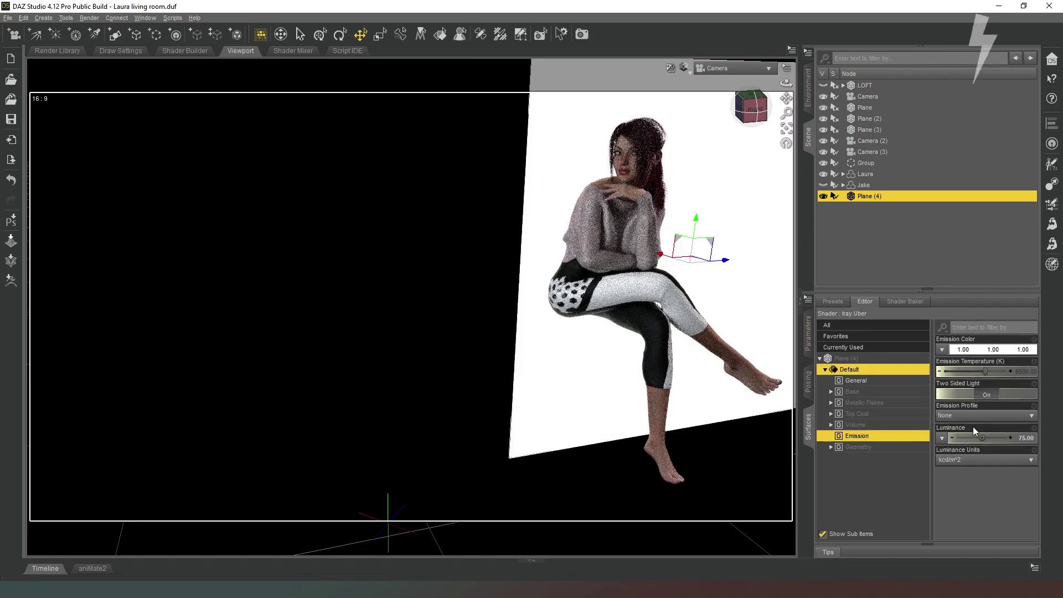
pyautogui.click(1027, 437)
pyautogui.write('150')
pyautogui.press('Return')
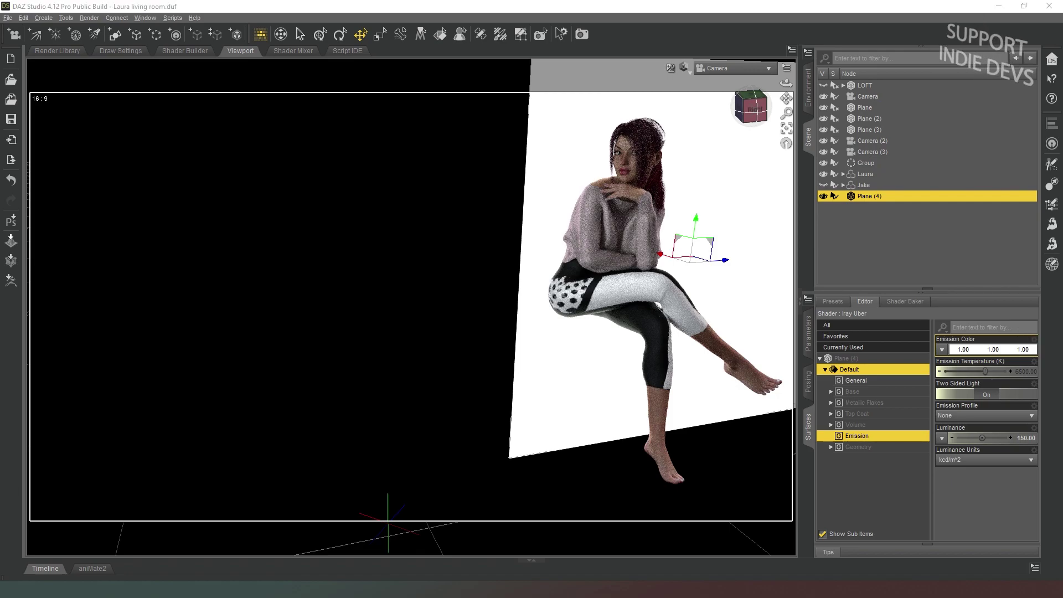
pyautogui.moveTo(166, 69); pyautogui.dragTo(145, 225)
# - With Laura selected, recreate Canvas1 with Alpha on and new node list NL3, then render
pyautogui.click(874, 173)
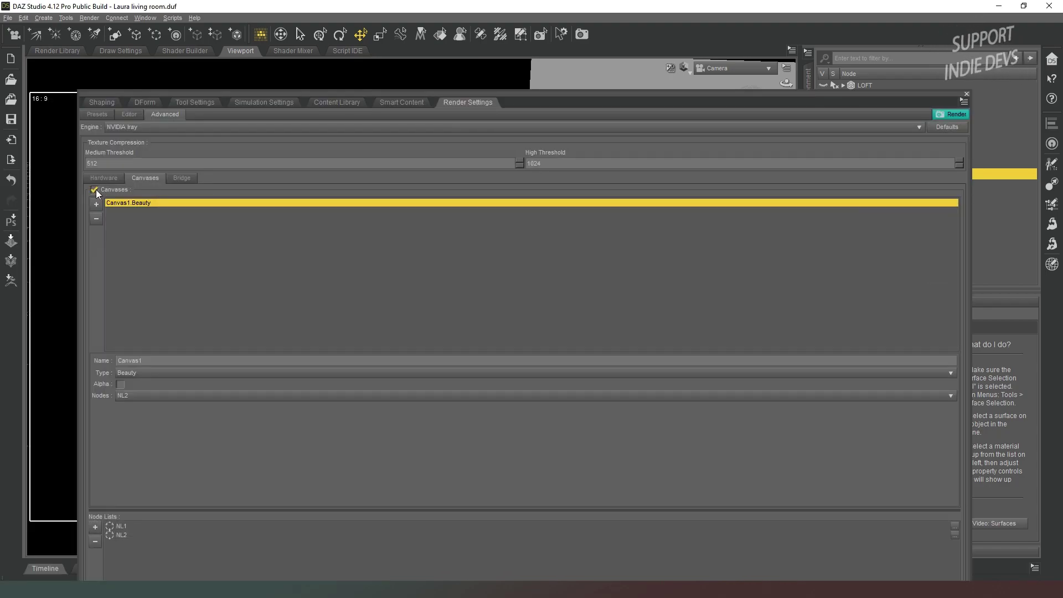
pyautogui.click(96, 221)
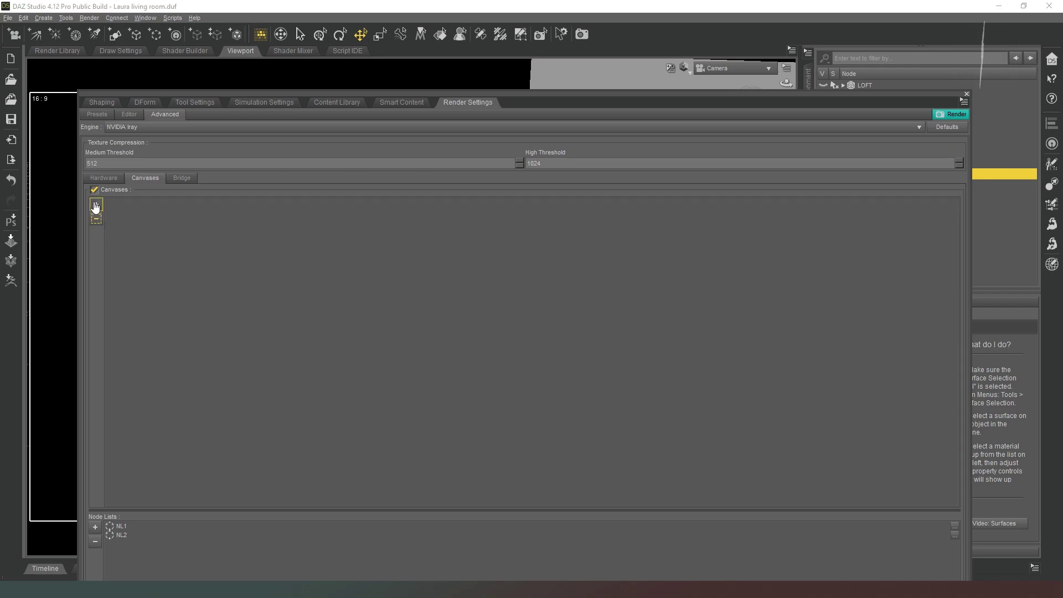
pyautogui.click(96, 205)
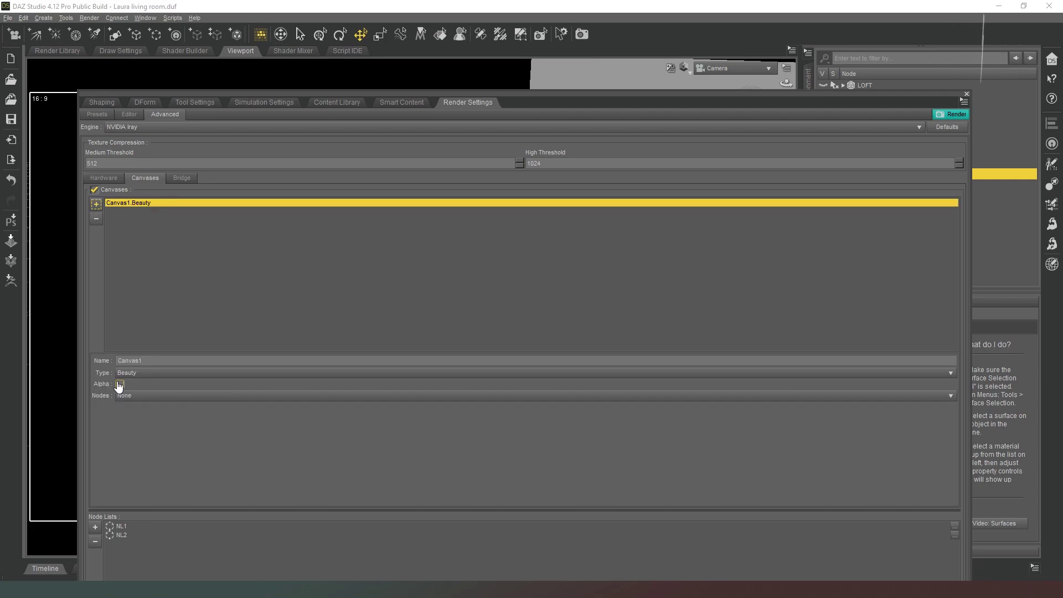
pyautogui.click(120, 384)
pyautogui.click(144, 396)
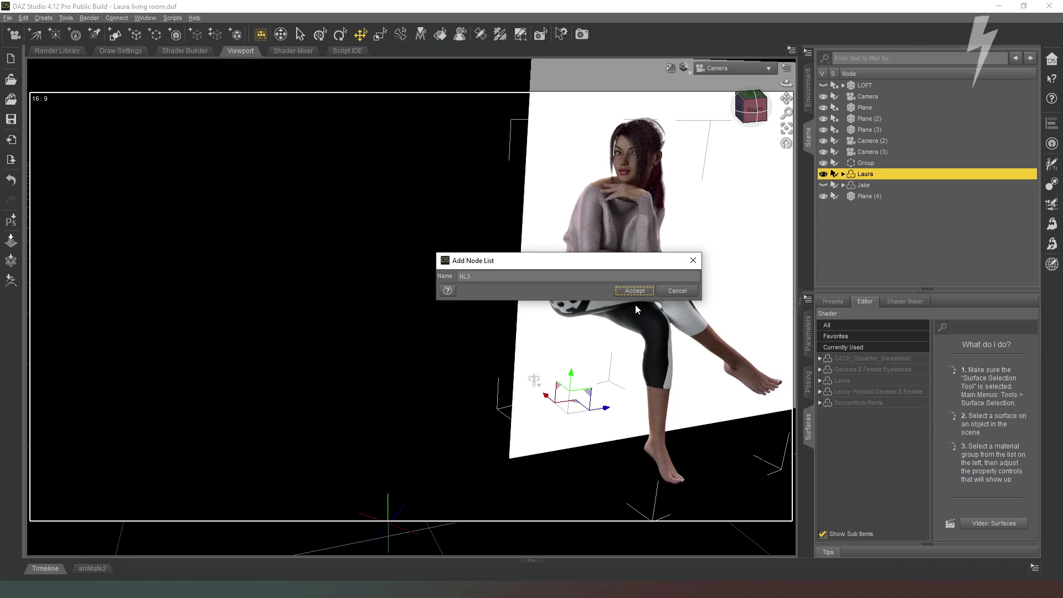
pyautogui.press('Return')
pyautogui.click(576, 287)
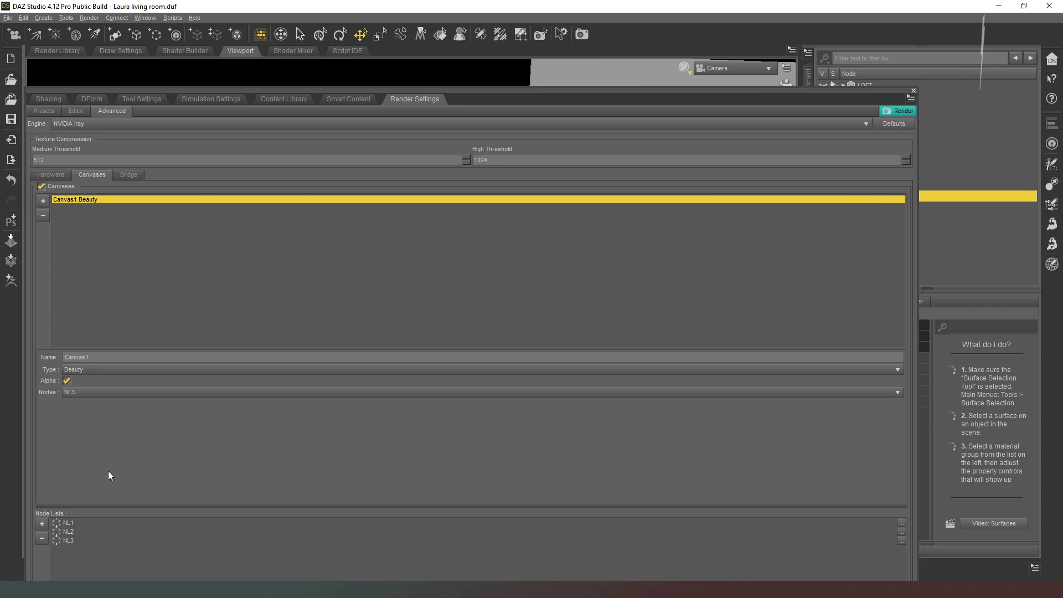
pyautogui.click(896, 111)
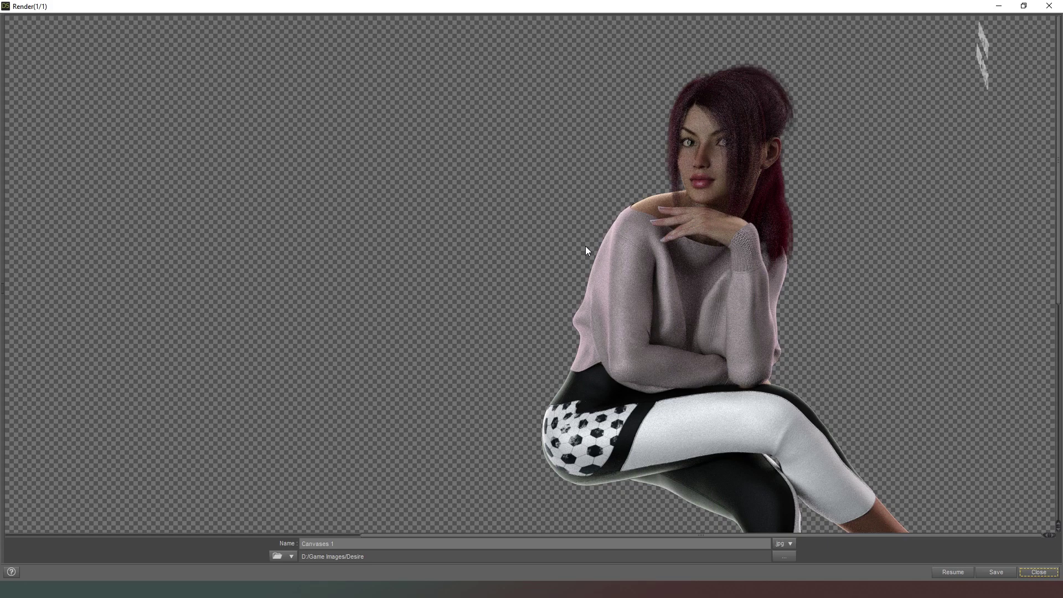
# - Save the transparent render in .png format, renaming the file to Canvases 2
pyautogui.scroll(-5, 894, 313)
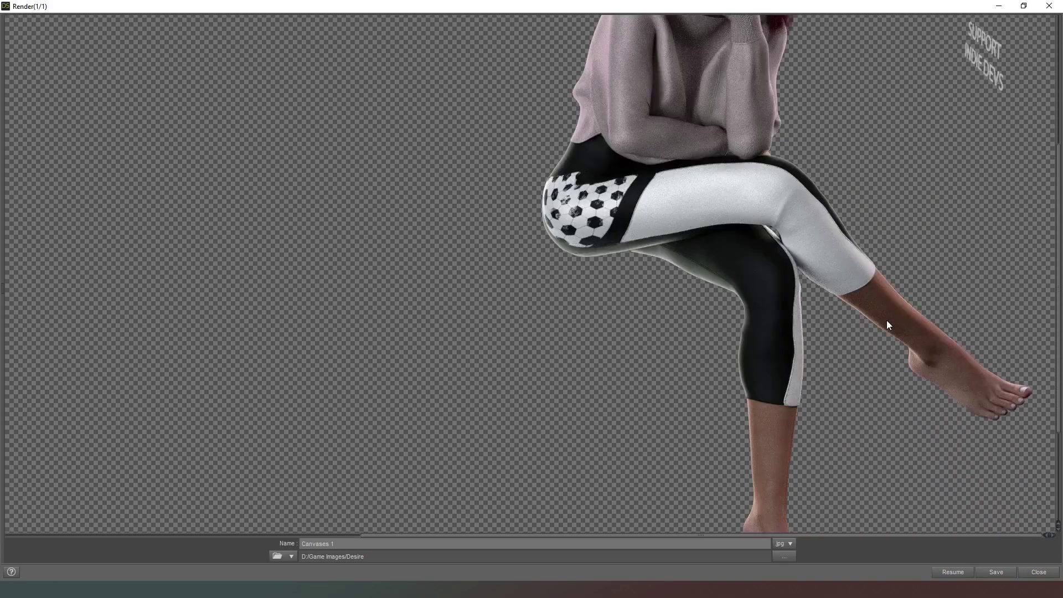
pyautogui.scroll(4, 886, 320)
pyautogui.scroll(-5, 676, 238)
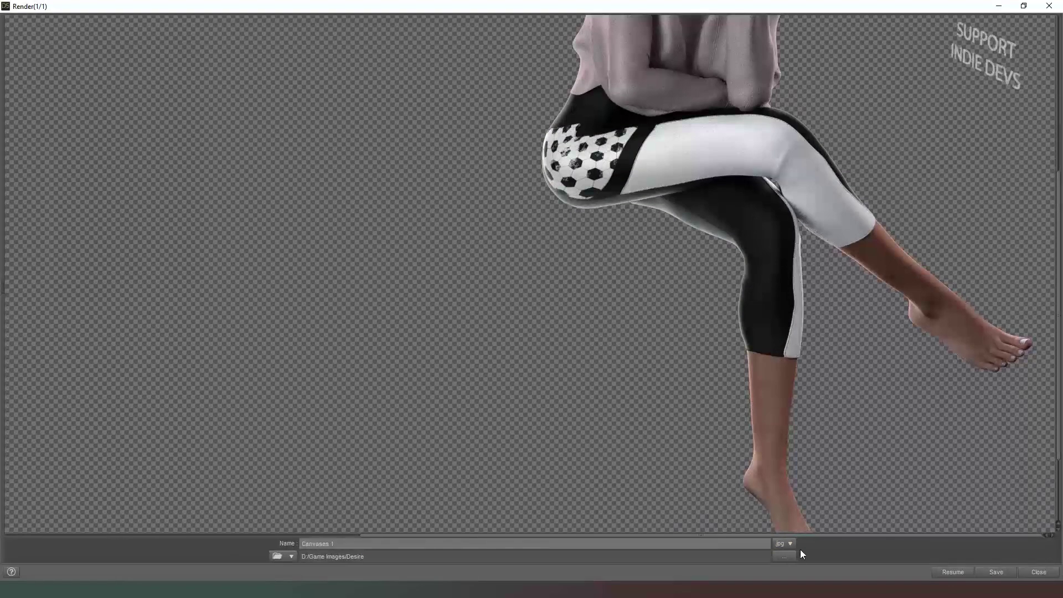
pyautogui.click(799, 557)
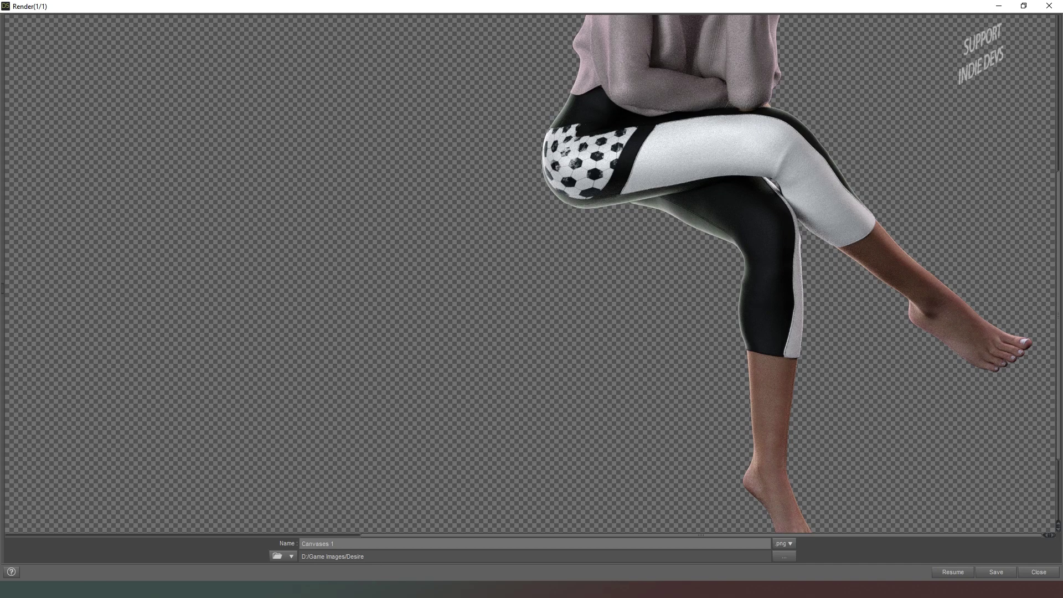
pyautogui.press('BackSpace')
pyautogui.write('2')
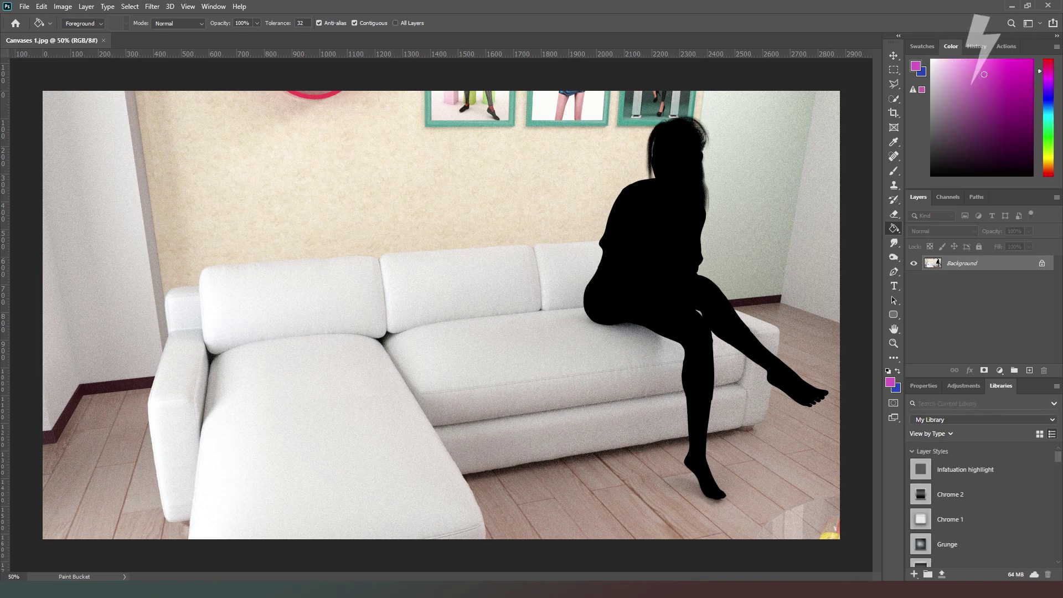
# - Place the Canvases 2 PNG over the room image as its own layer and commit it
pyautogui.moveTo(269, 338); pyautogui.dragTo(203, 365)
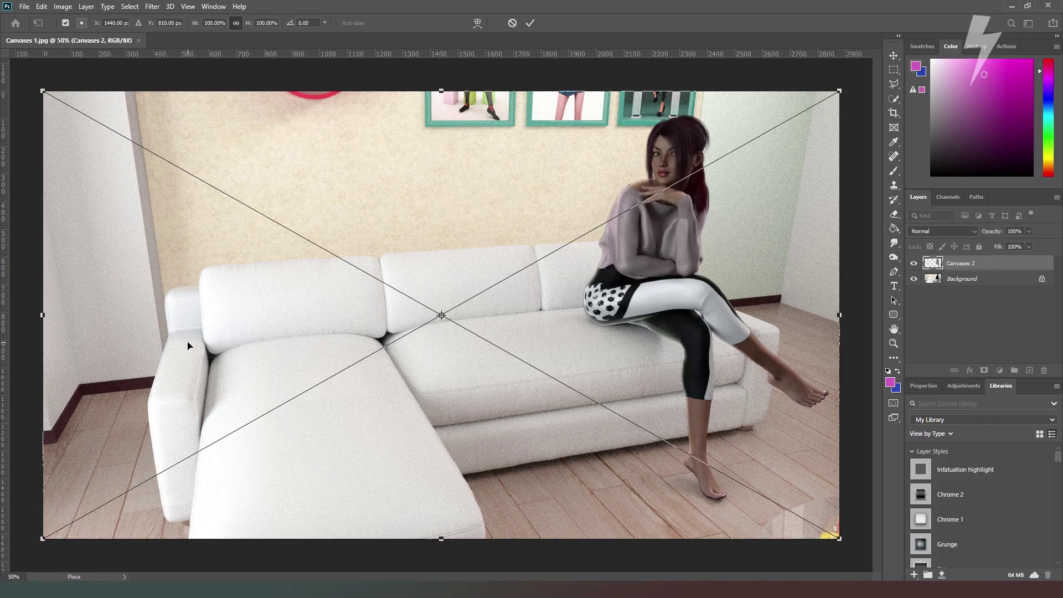
pyautogui.press('Return')
pyautogui.press('g')
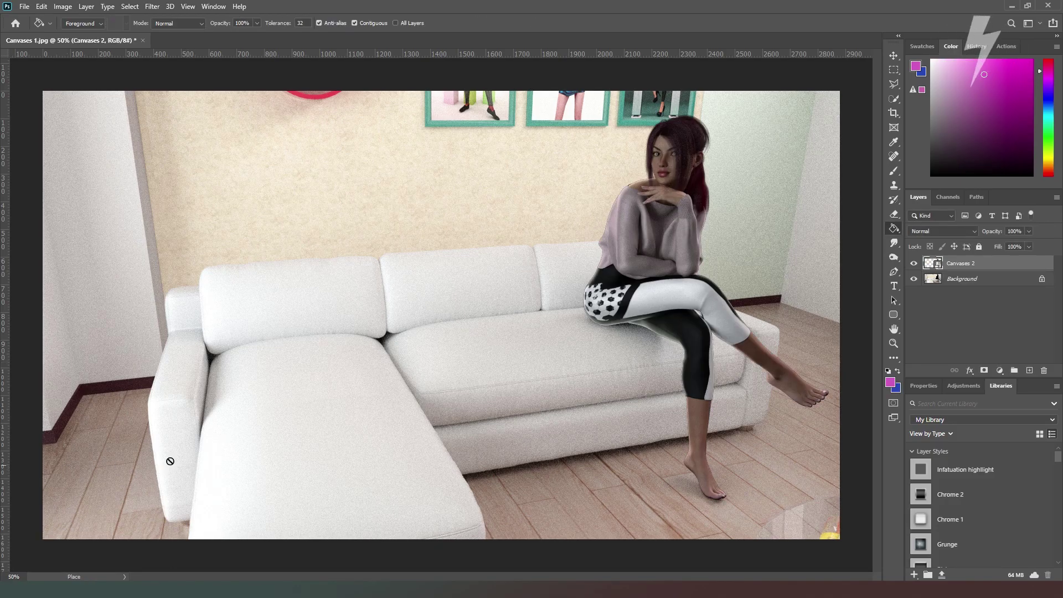